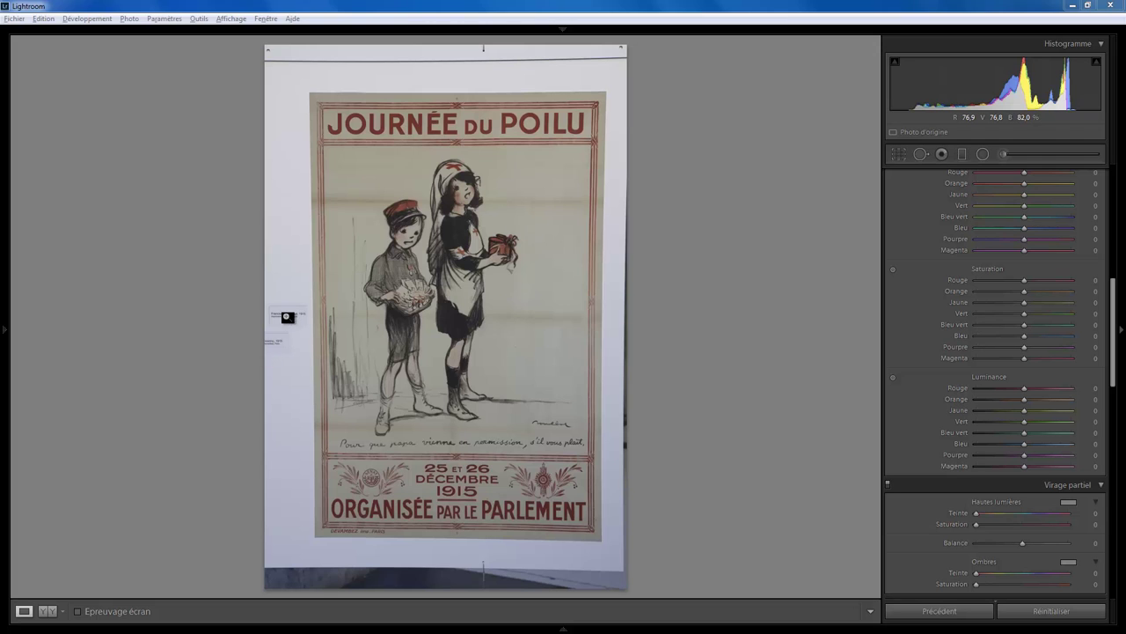
- Enable lens profile corrections and apply Upright Auto to straighten the poster's perspective
{"action": "left_click", "coordinate": [291, 313]}
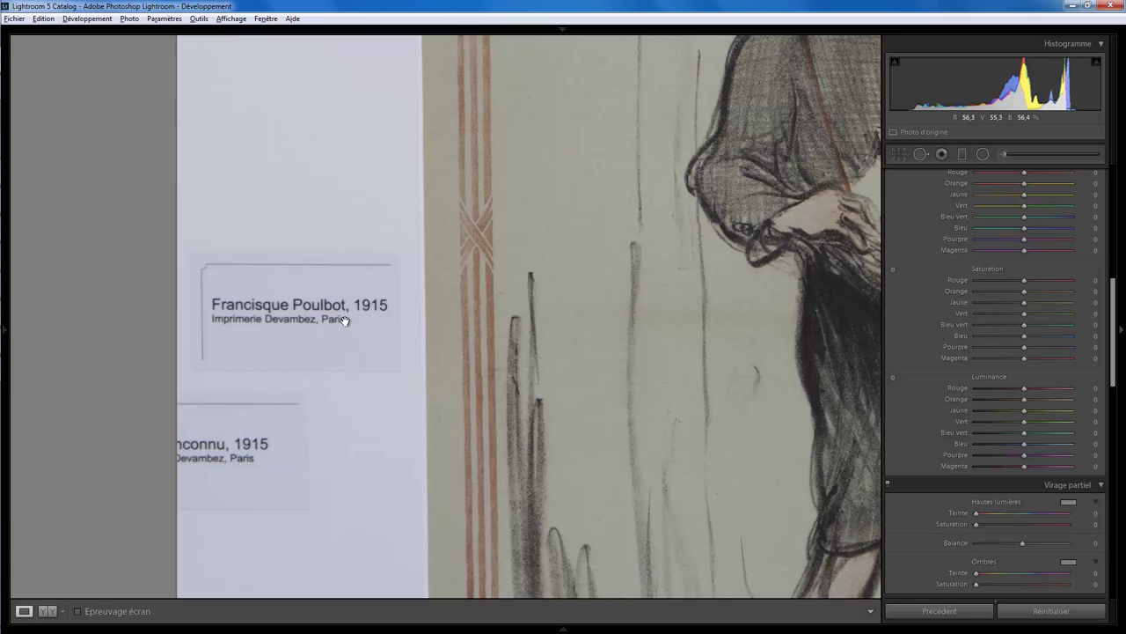
{"action": "left_click", "coordinate": [344, 320]}
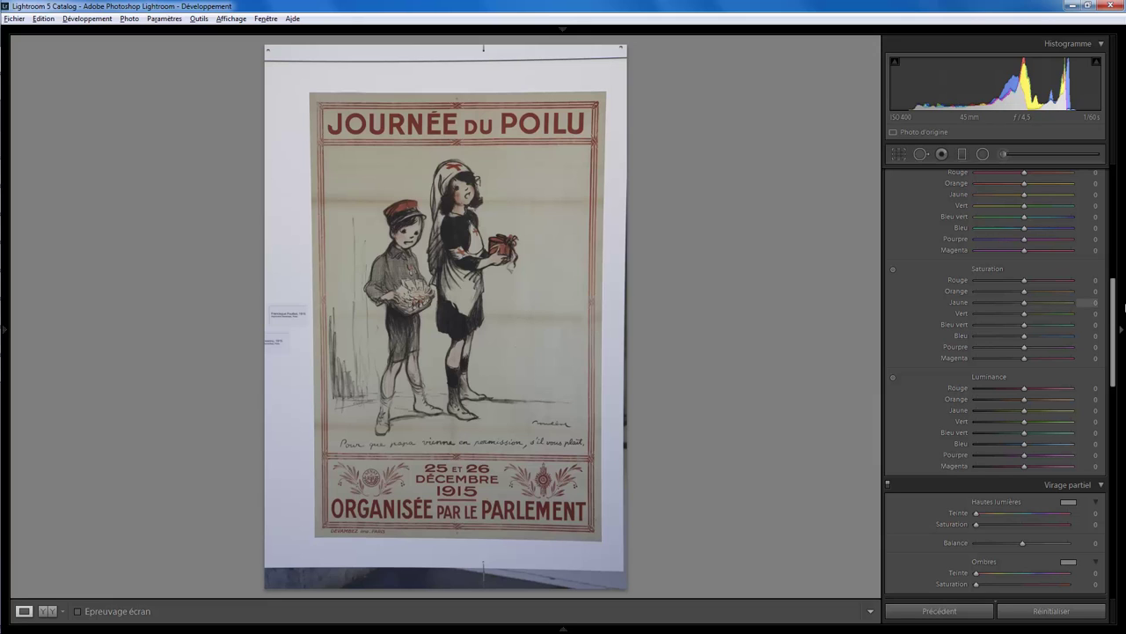
{"action": "left_click_drag", "start_coordinate": [1113, 310], "coordinate": [1115, 434]}
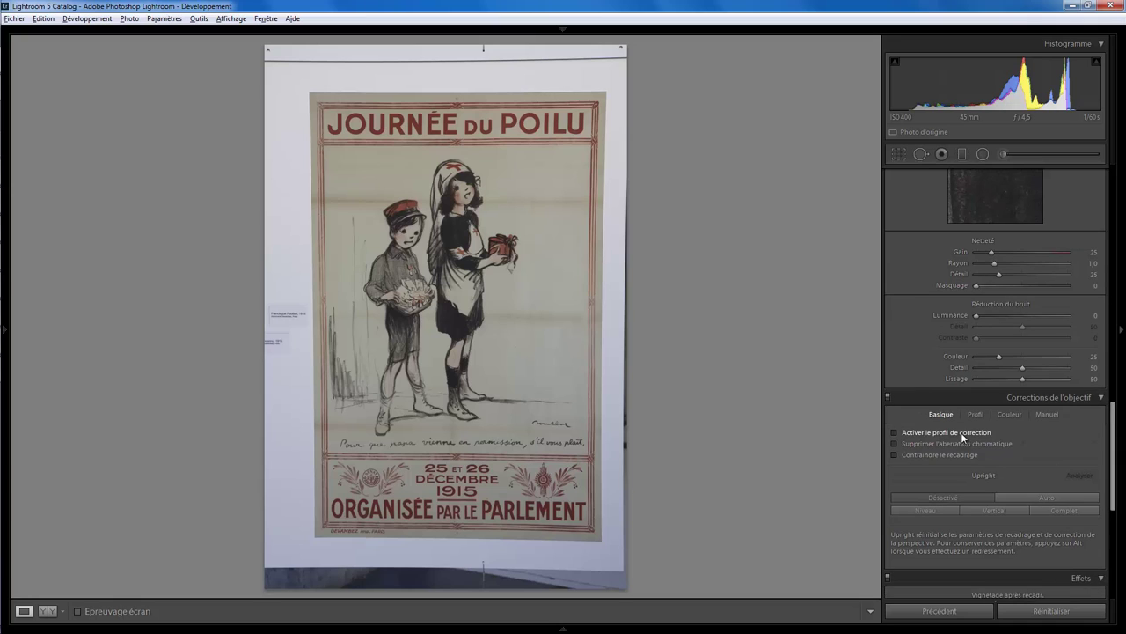
{"action": "left_click", "coordinate": [911, 434]}
{"action": "left_click", "coordinate": [912, 432]}
{"action": "left_click", "coordinate": [913, 431]}
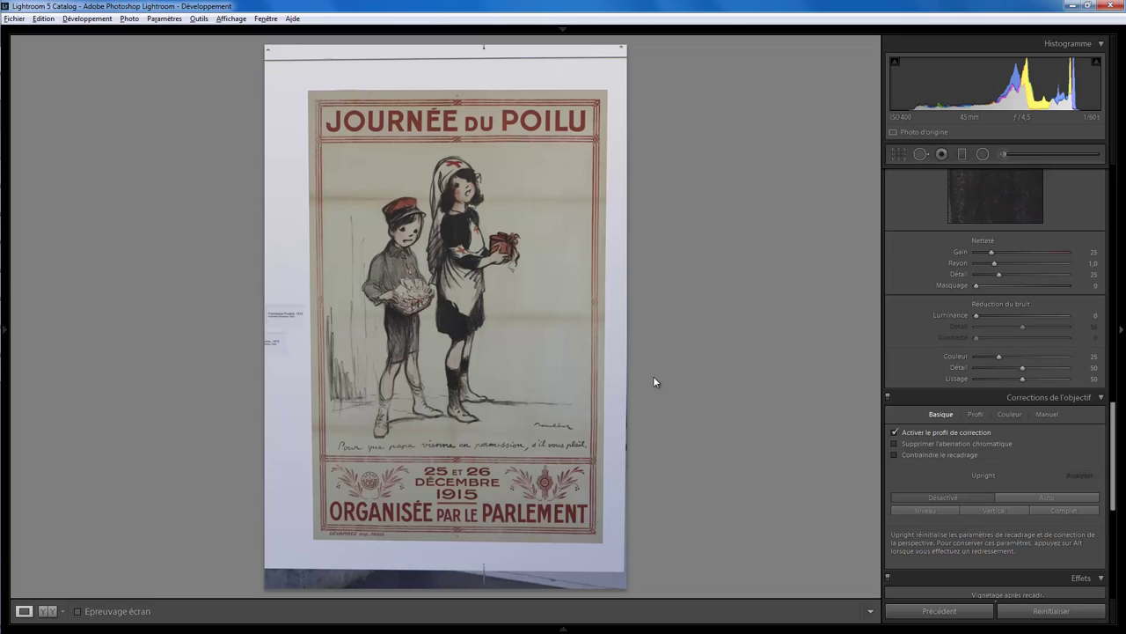
{"action": "left_click", "coordinate": [1025, 496]}
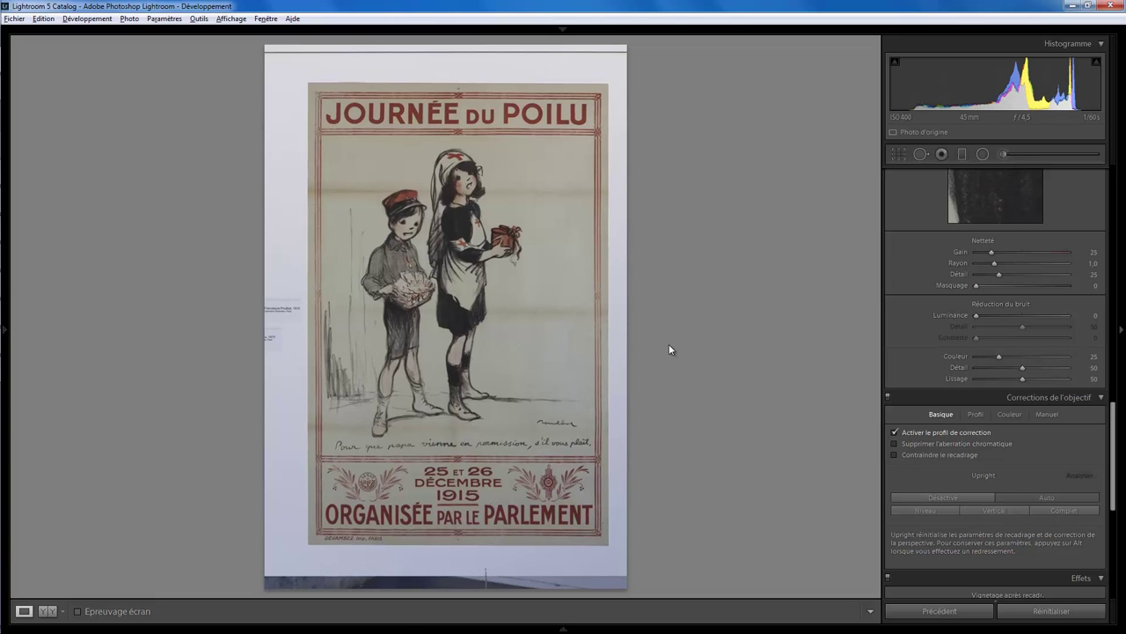
{"action": "left_click", "coordinate": [899, 154]}
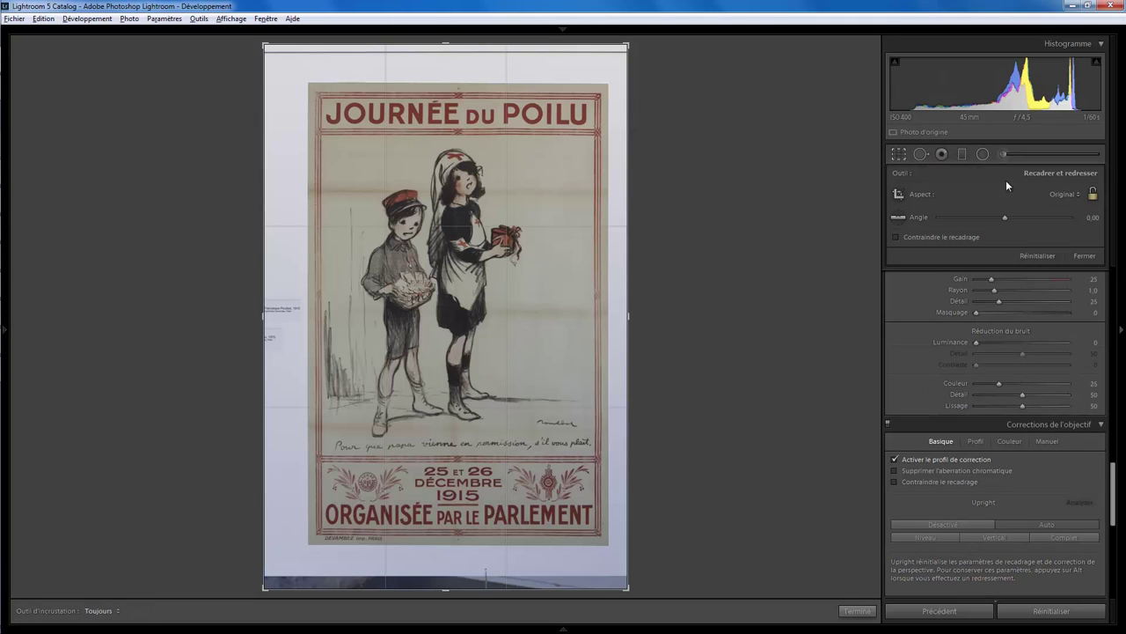
- Lock the aspect and pull the top, right, bottom and left crop edges to the poster border
{"action": "left_click", "coordinate": [1092, 192]}
{"action": "left_click_drag", "start_coordinate": [444, 46], "coordinate": [445, 66]}
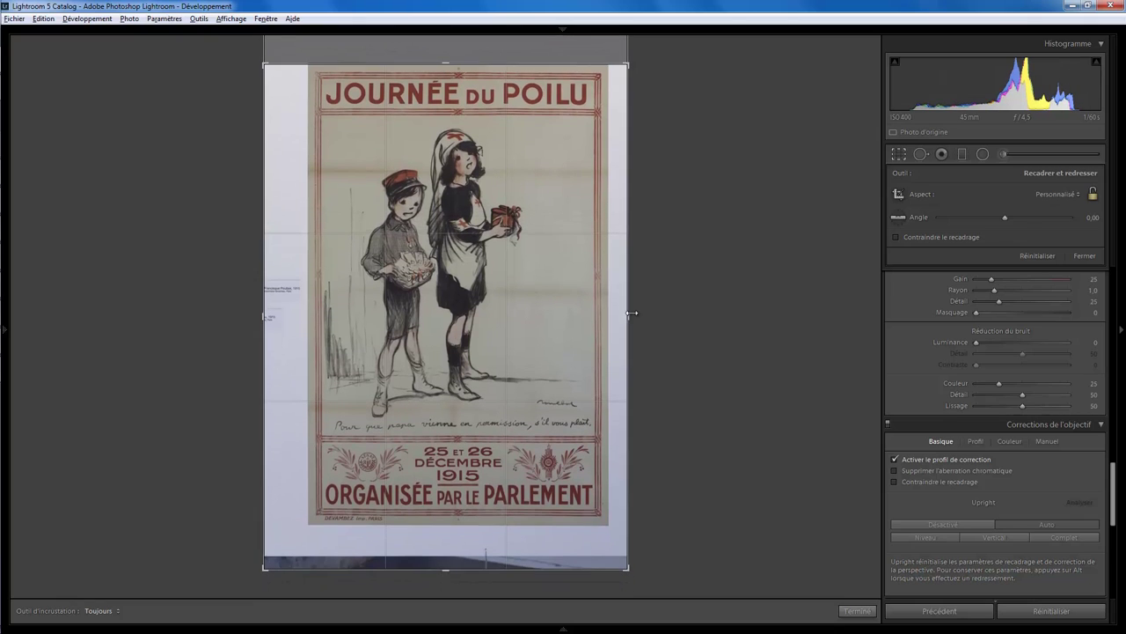
{"action": "left_click_drag", "start_coordinate": [628, 315], "coordinate": [622, 315]}
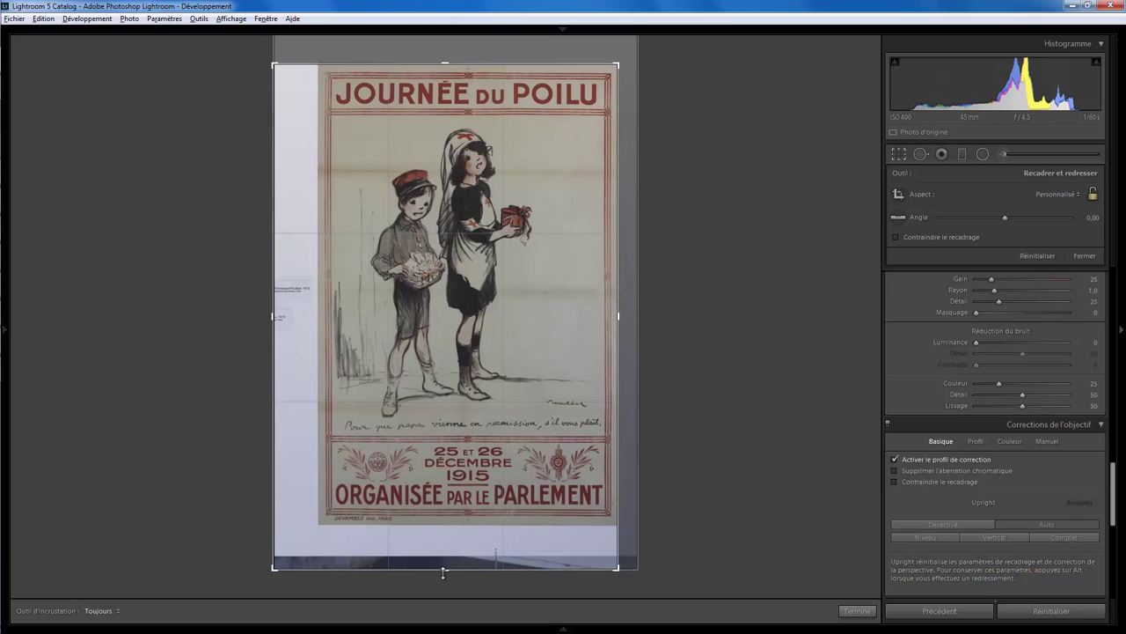
{"action": "left_click_drag", "start_coordinate": [443, 573], "coordinate": [448, 545]}
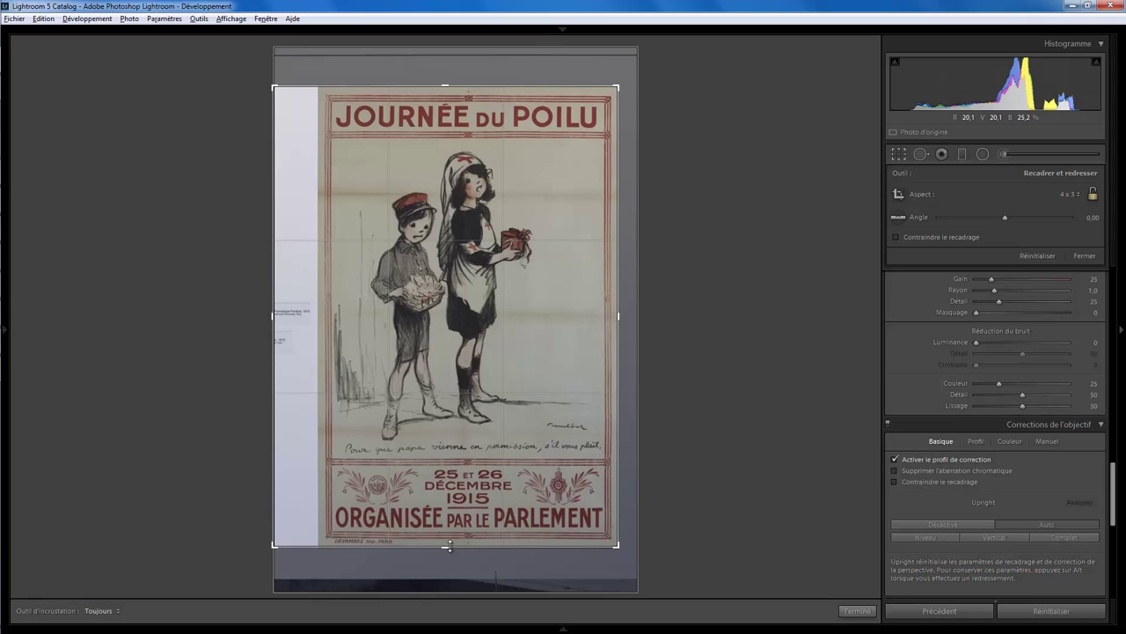
{"action": "left_click_drag", "start_coordinate": [278, 316], "coordinate": [298, 319]}
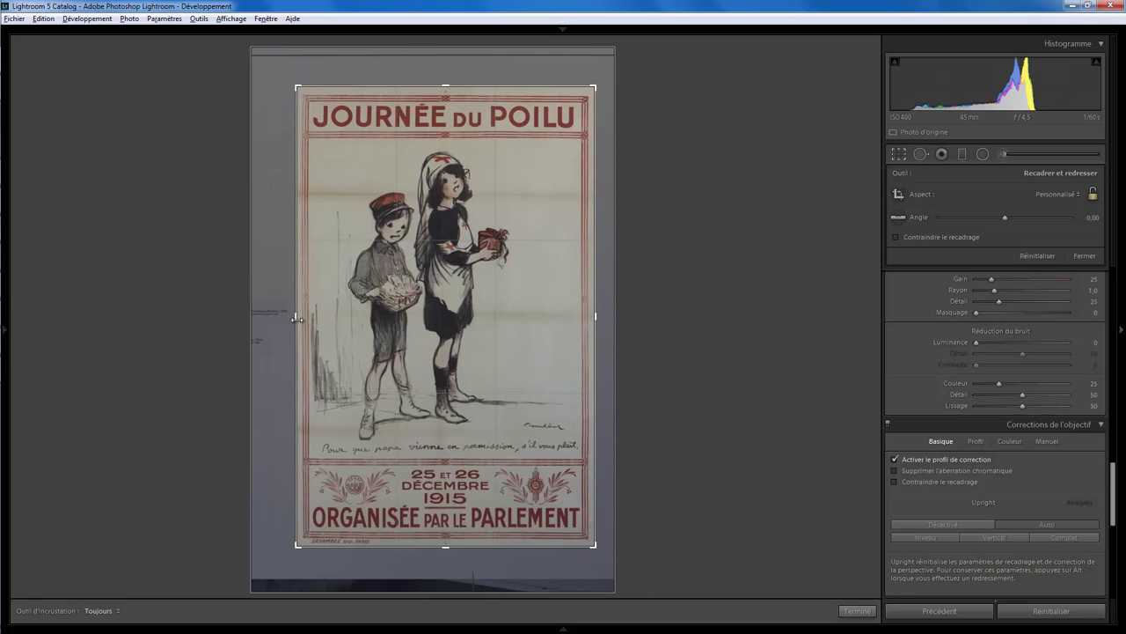
{"action": "left_click", "coordinate": [849, 607]}
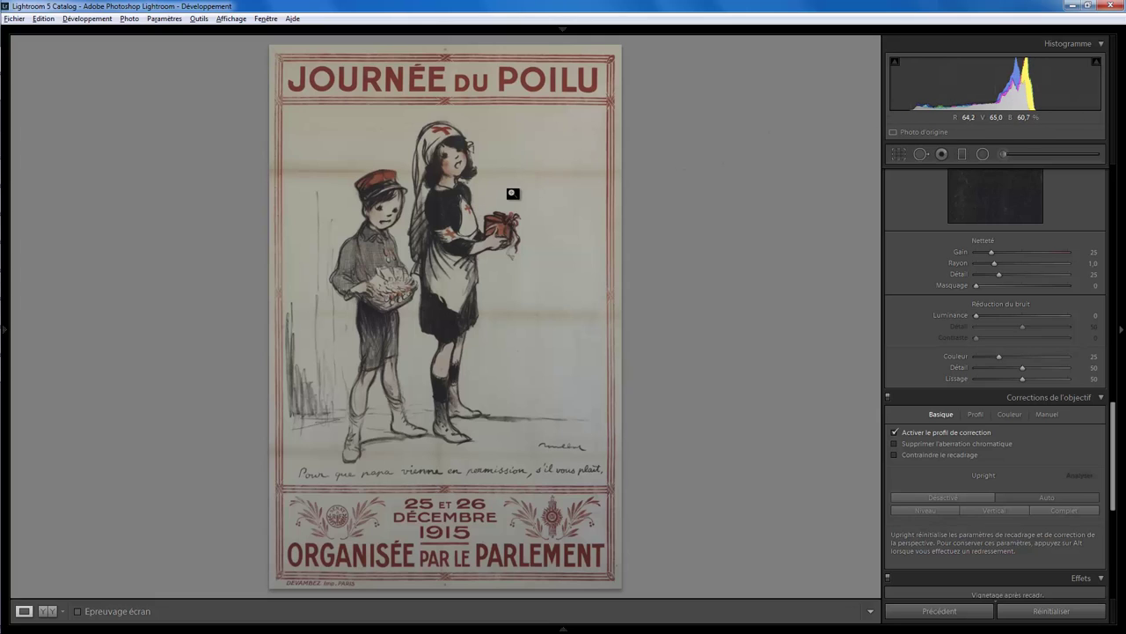
- Raise Whites to +99 so the poster's paper turns white
{"action": "left_click", "coordinate": [451, 215]}
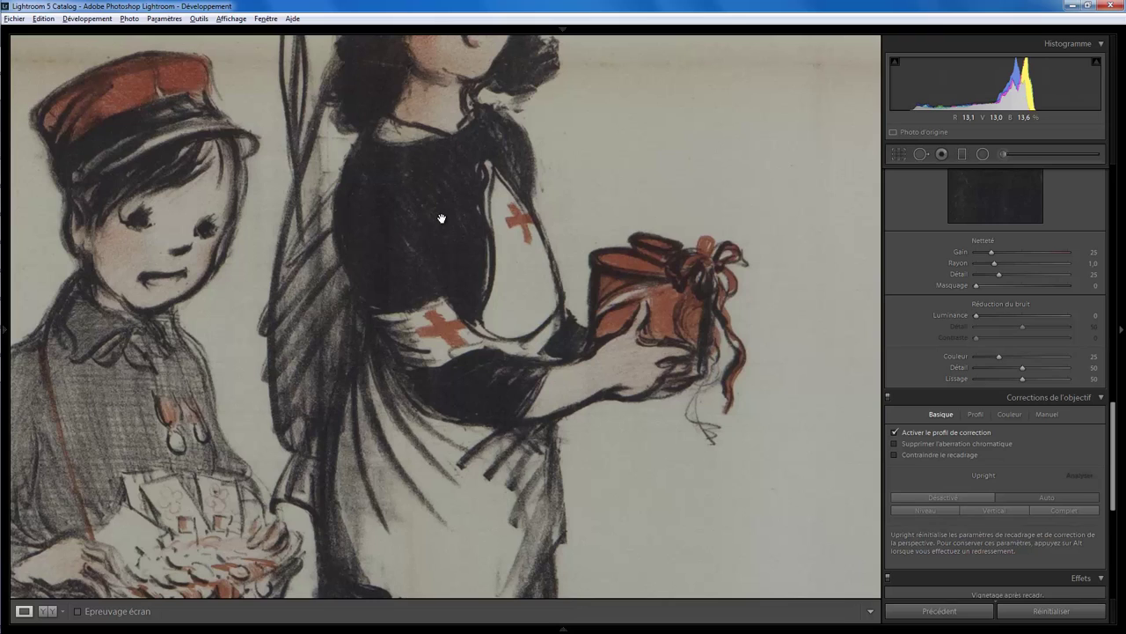
{"action": "left_click", "coordinate": [446, 219]}
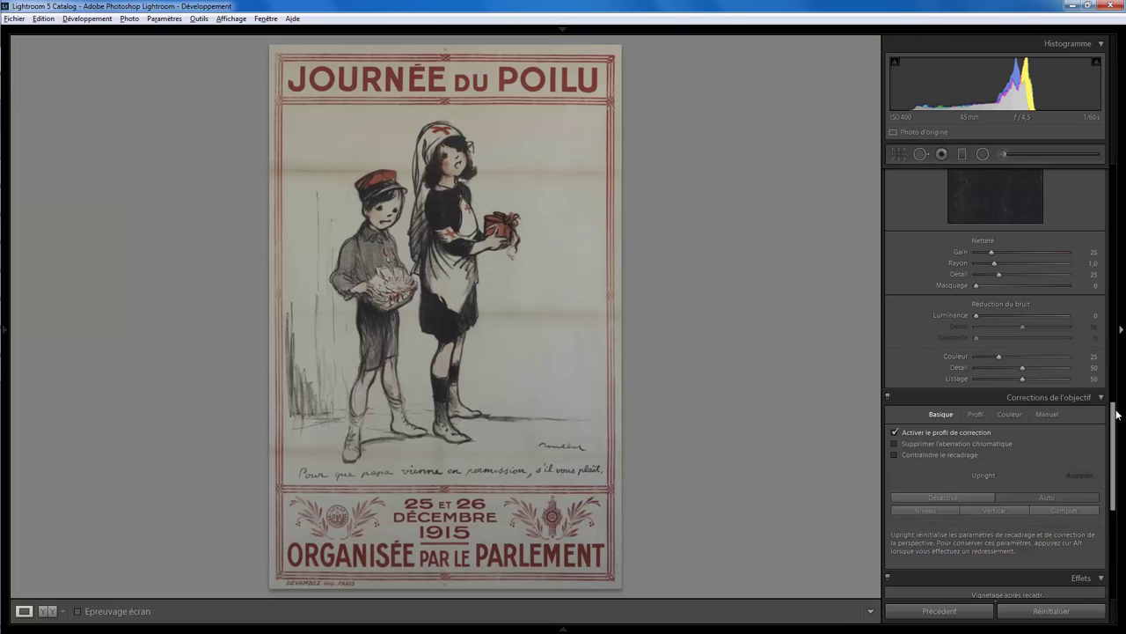
{"action": "left_click_drag", "start_coordinate": [1114, 414], "coordinate": [1114, 181]}
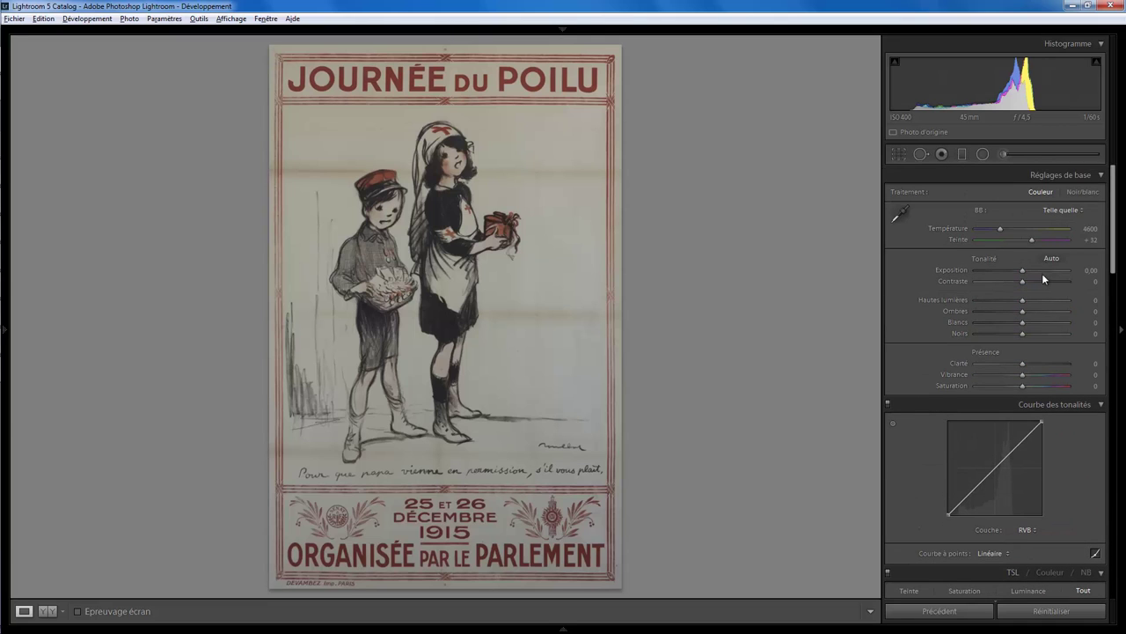
{"action": "left_click_drag", "start_coordinate": [1031, 321], "coordinate": [1069, 322]}
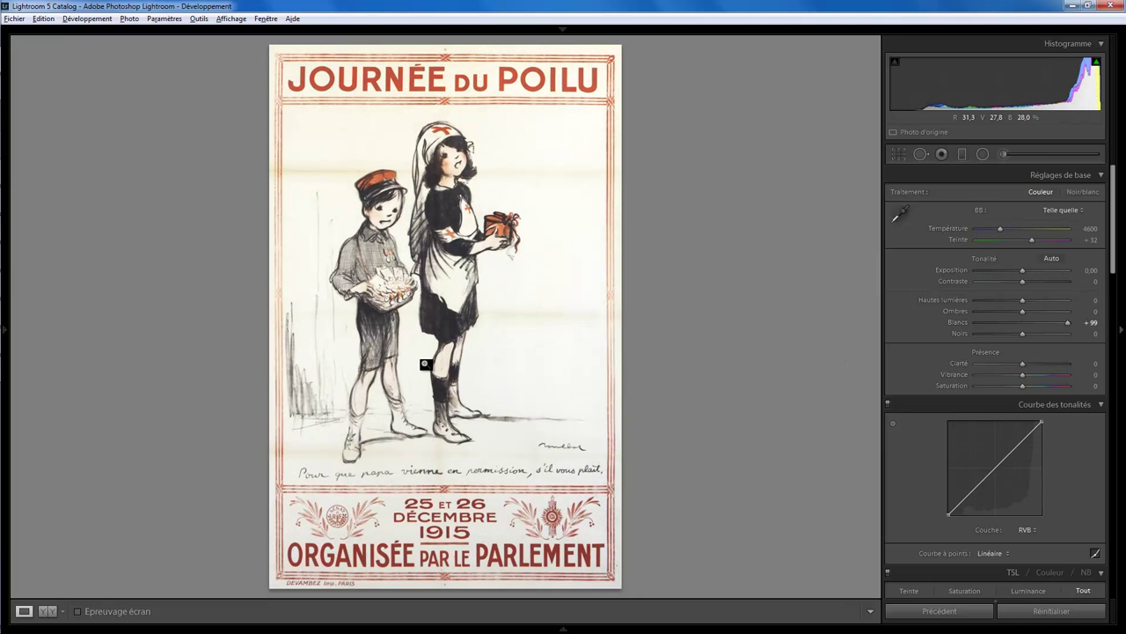
- Sample white balance from the paper (Temp 4350, Tint +39) and drag a graduated filter across the poster
{"action": "left_click", "coordinate": [898, 213]}
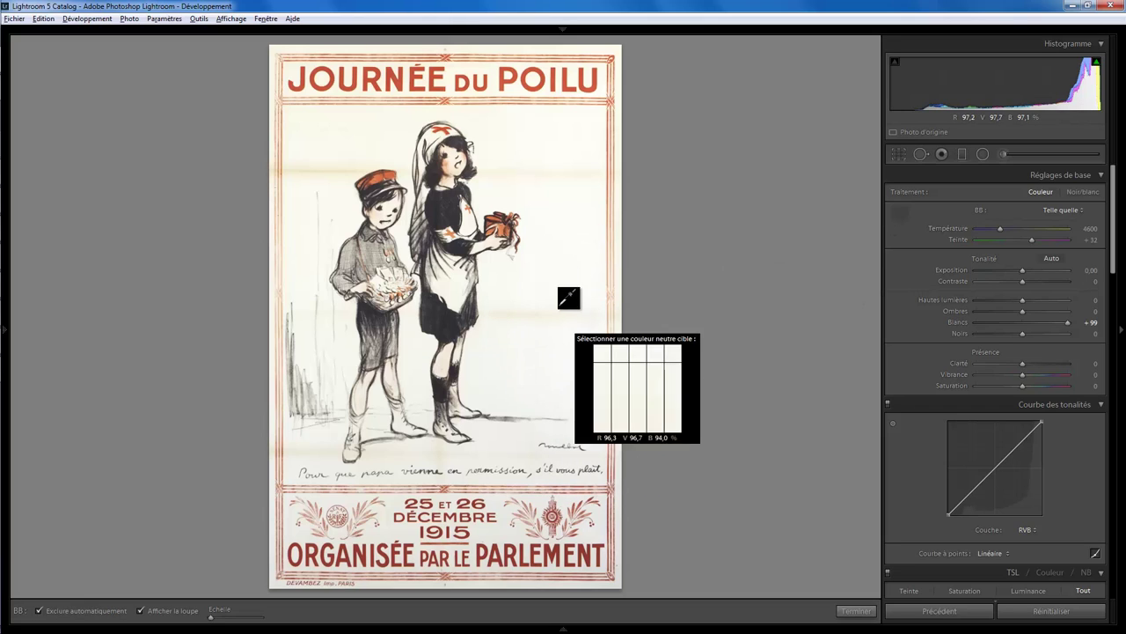
{"action": "left_click", "coordinate": [564, 152]}
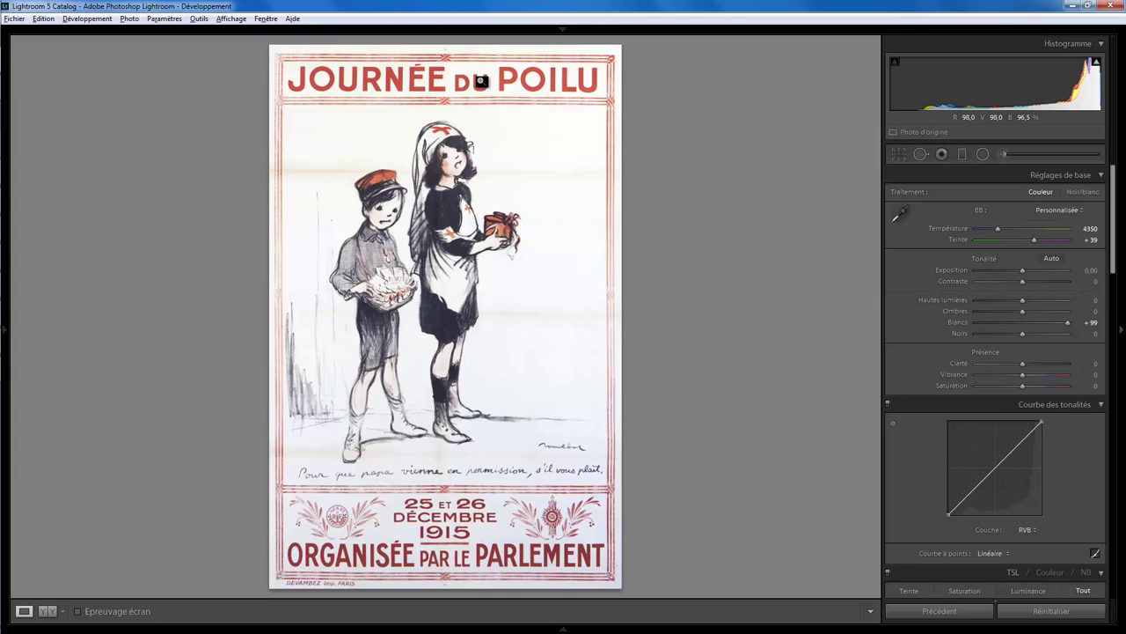
{"action": "left_click", "coordinate": [959, 155]}
{"action": "left_click_drag", "start_coordinate": [503, 175], "coordinate": [504, 208]}
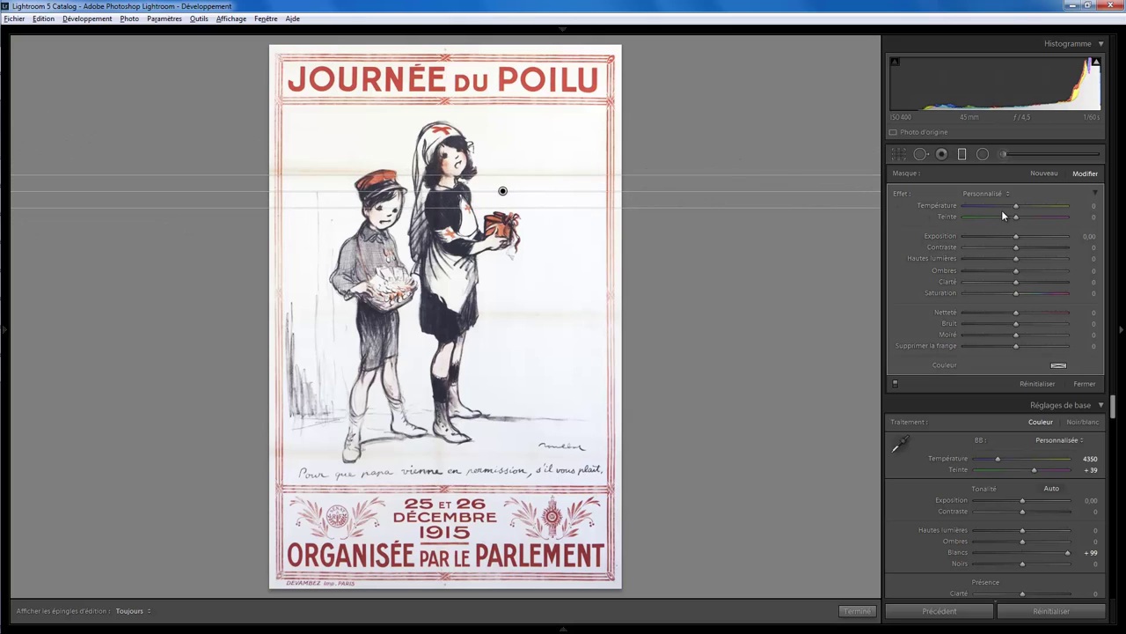
- Cool the first gradient slightly, then add a second gradient across the poster's top with Temp about -5
{"action": "left_click_drag", "start_coordinate": [1018, 207], "coordinate": [1015, 207]}
{"action": "left_click", "coordinate": [963, 155]}
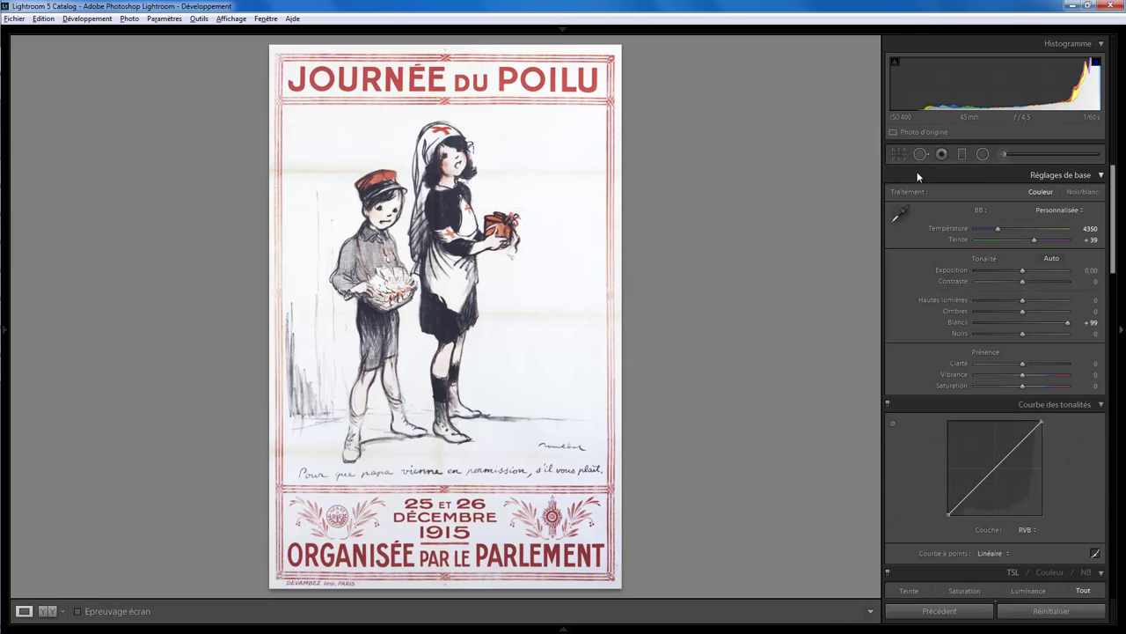
{"action": "left_click", "coordinate": [963, 155]}
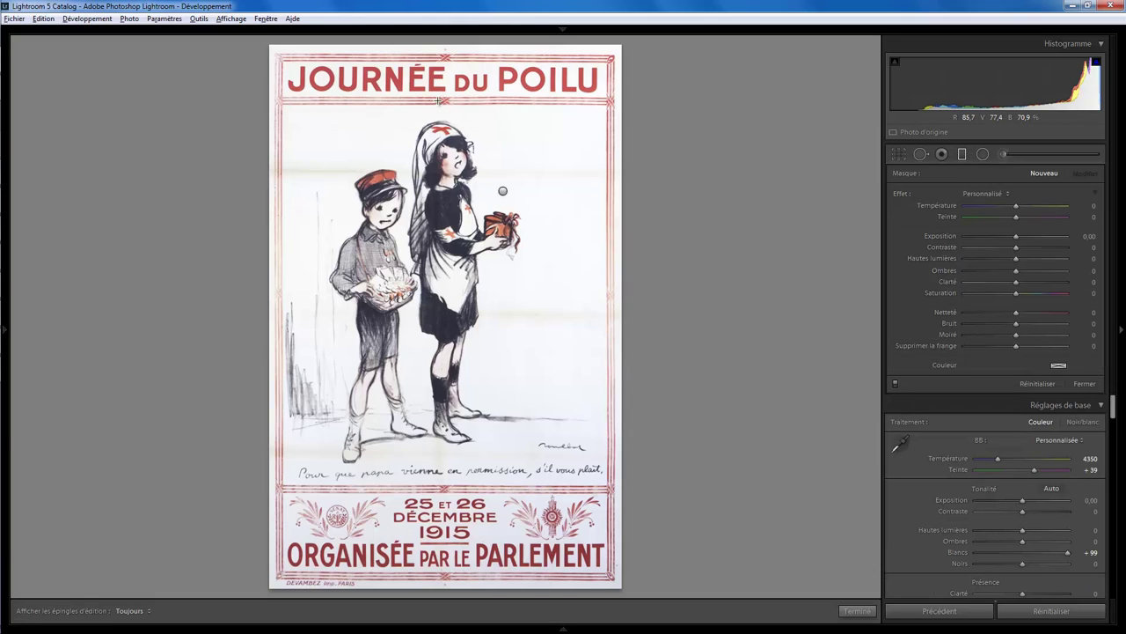
{"action": "left_click_drag", "start_coordinate": [437, 99], "coordinate": [438, 111]}
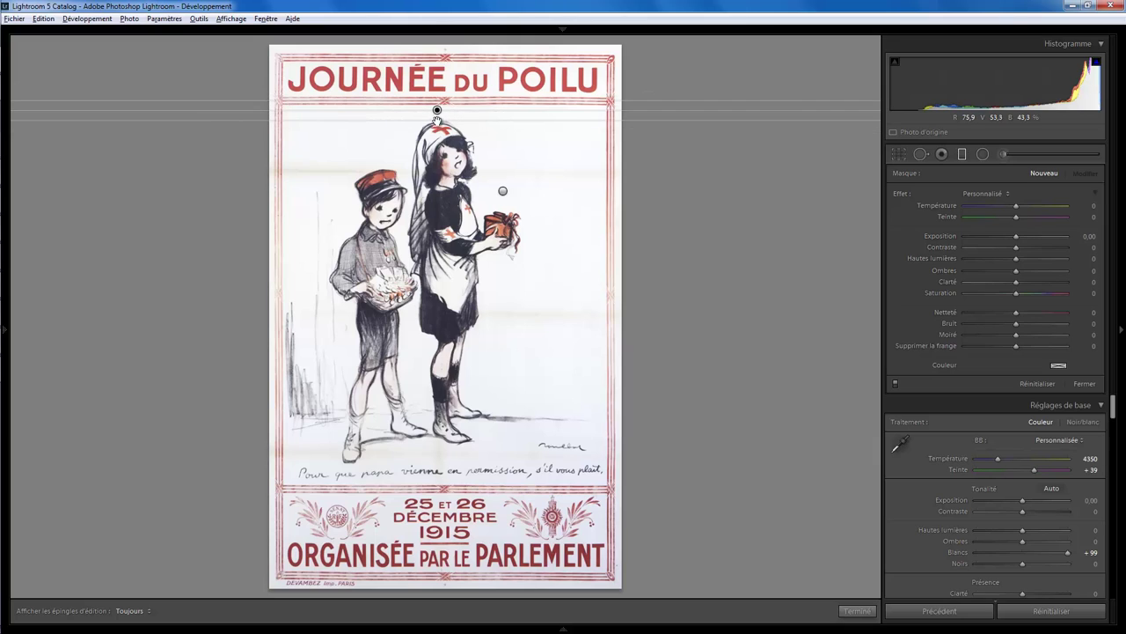
{"action": "left_click_drag", "start_coordinate": [1018, 208], "coordinate": [1014, 208]}
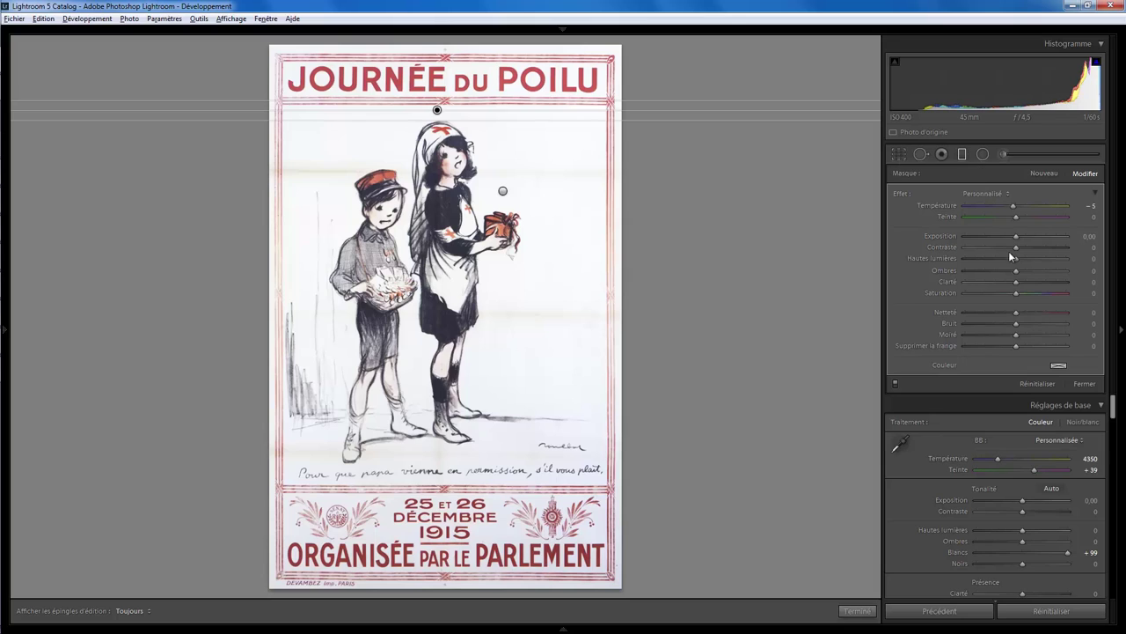
{"action": "left_click", "coordinate": [1085, 384]}
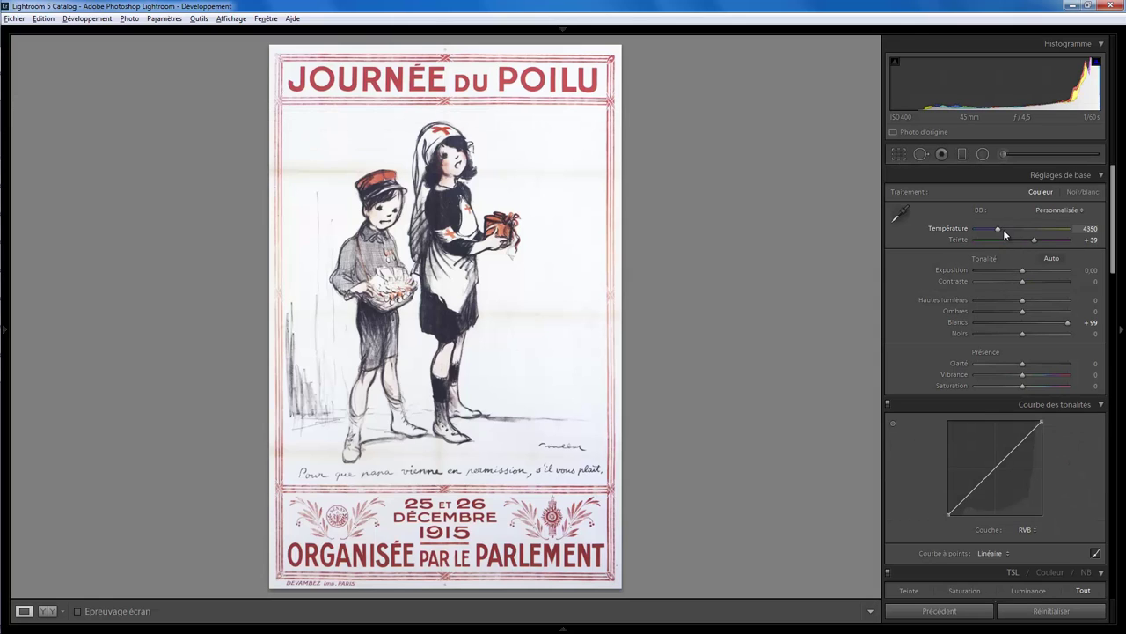
- Lower the base temperature from 4350 to 4293 and reopen the graduated filter adjustments
{"action": "left_click_drag", "start_coordinate": [998, 228], "coordinate": [997, 229]}
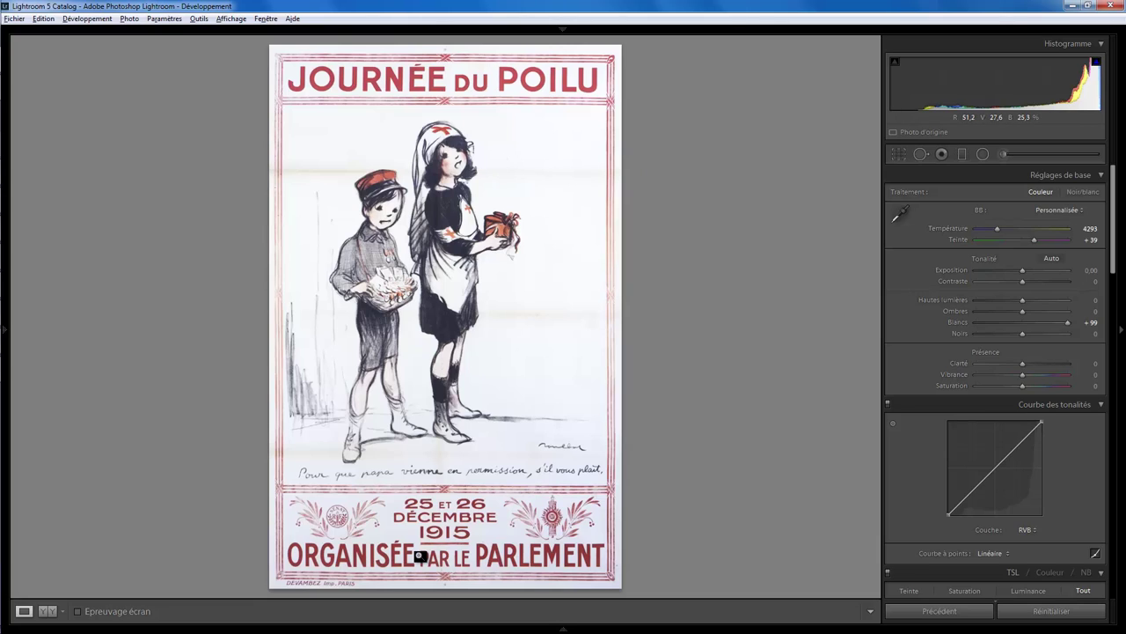
{"action": "left_click", "coordinate": [962, 154]}
- Darken the top gradient's shadows to about -47 and cool its temperature to -6
{"action": "left_click", "coordinate": [438, 109]}
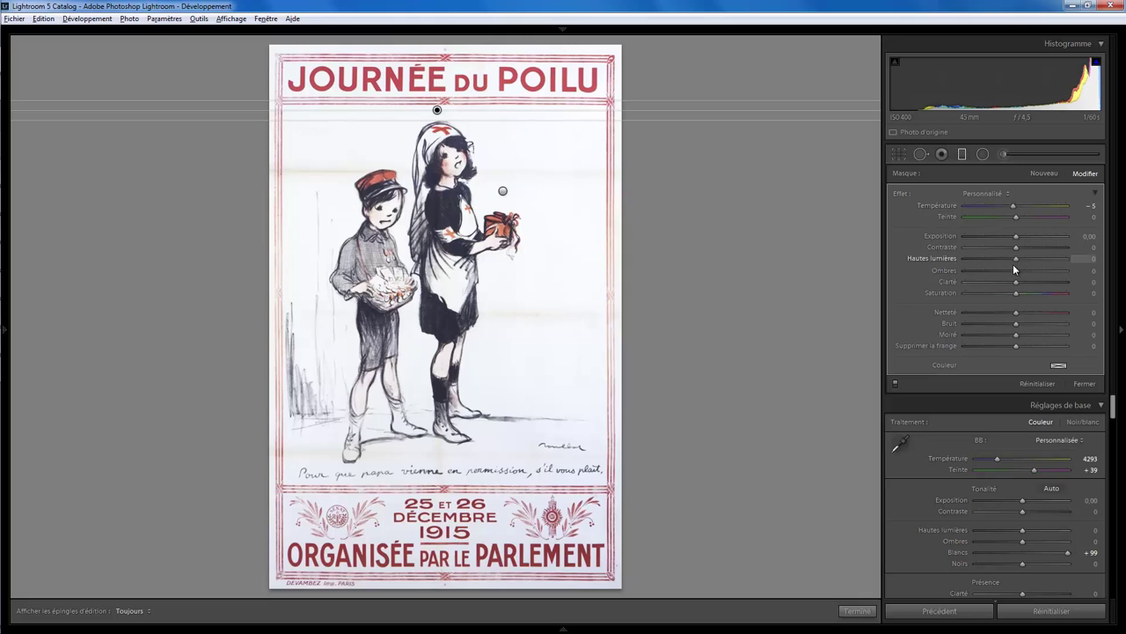
{"action": "mouse_move", "coordinate": [1012, 273]}
{"action": "left_mouse_down"}
{"action": "mouse_move", "coordinate": [980, 270]}
{"action": "mouse_move", "coordinate": [997, 274]}
{"action": "left_mouse_up"}
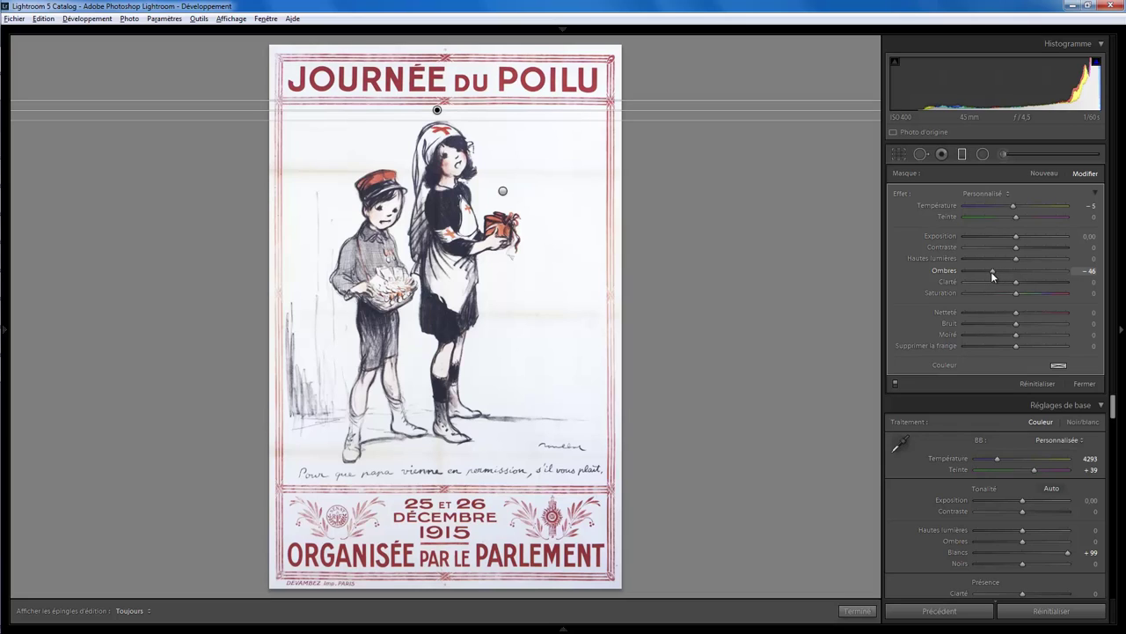
{"action": "left_click_drag", "start_coordinate": [991, 271], "coordinate": [990, 271]}
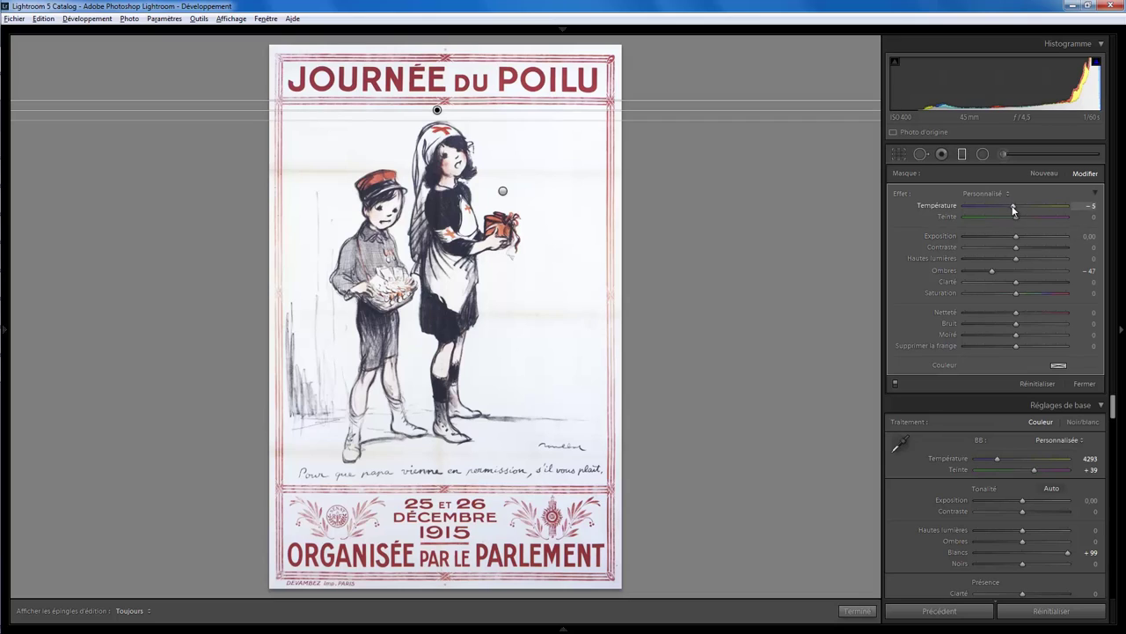
{"action": "left_click_drag", "start_coordinate": [1013, 209], "coordinate": [1010, 210]}
- Widen the lower fold-line filter downward and cool it slightly, then close the filter tool
{"action": "left_click", "coordinate": [503, 190]}
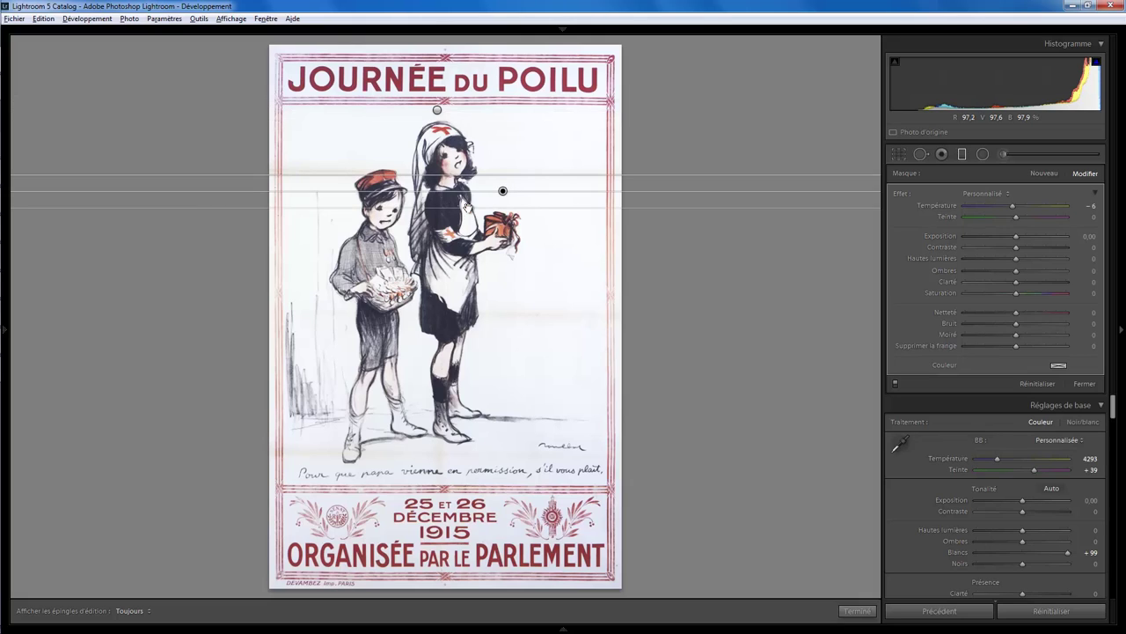
{"action": "left_click_drag", "start_coordinate": [466, 206], "coordinate": [465, 291]}
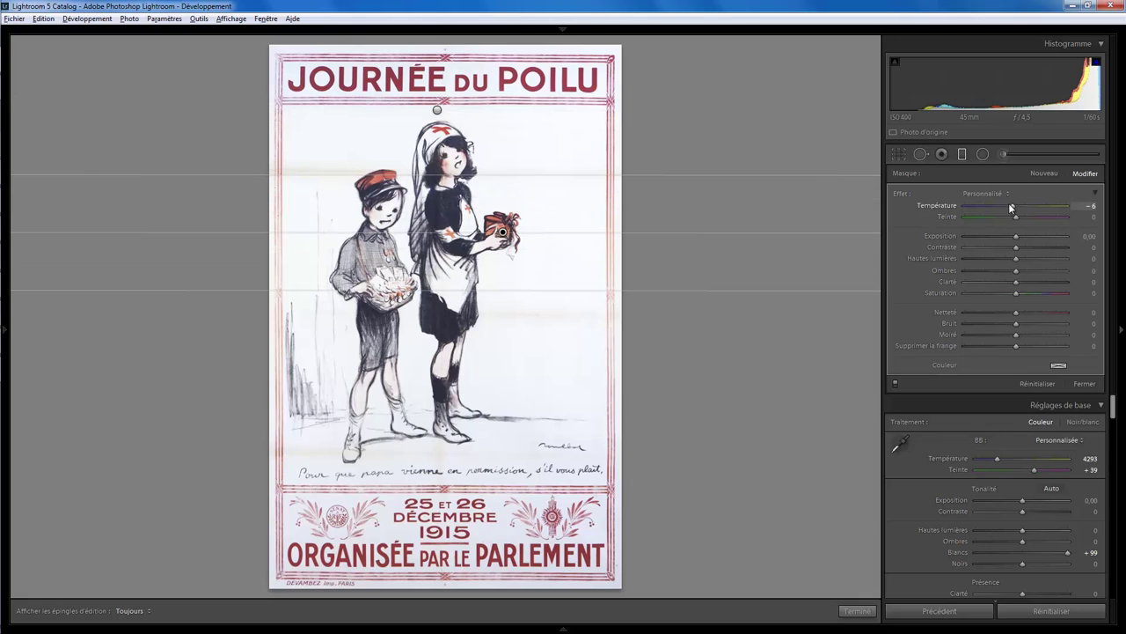
{"action": "left_click_drag", "start_coordinate": [1013, 208], "coordinate": [1011, 209]}
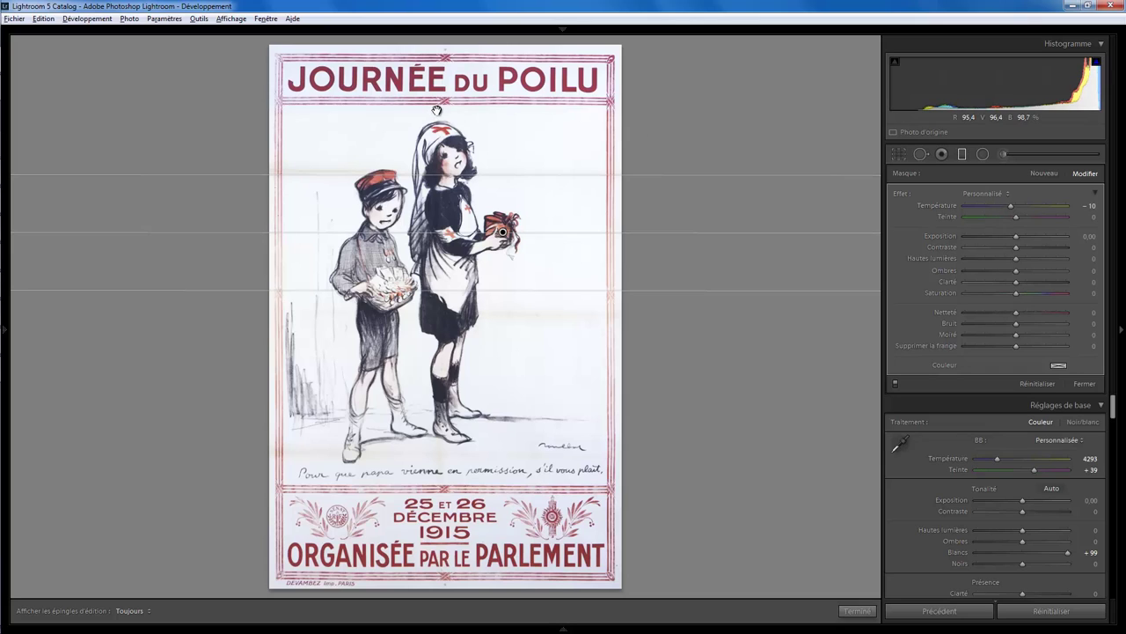
{"action": "left_click", "coordinate": [436, 110]}
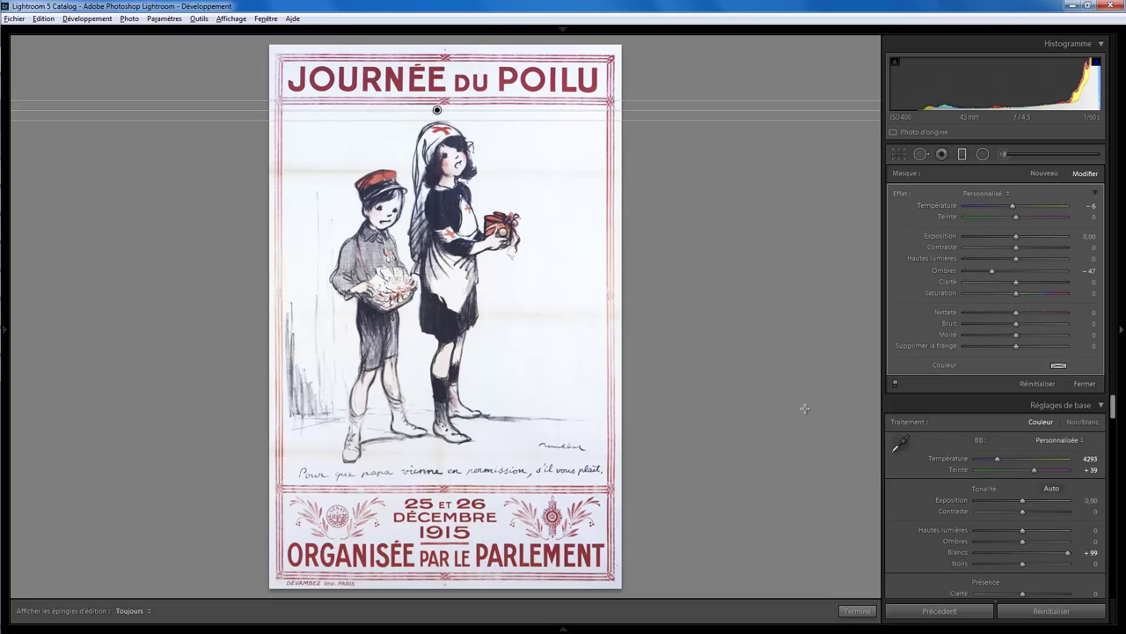
{"action": "left_click", "coordinate": [858, 610]}
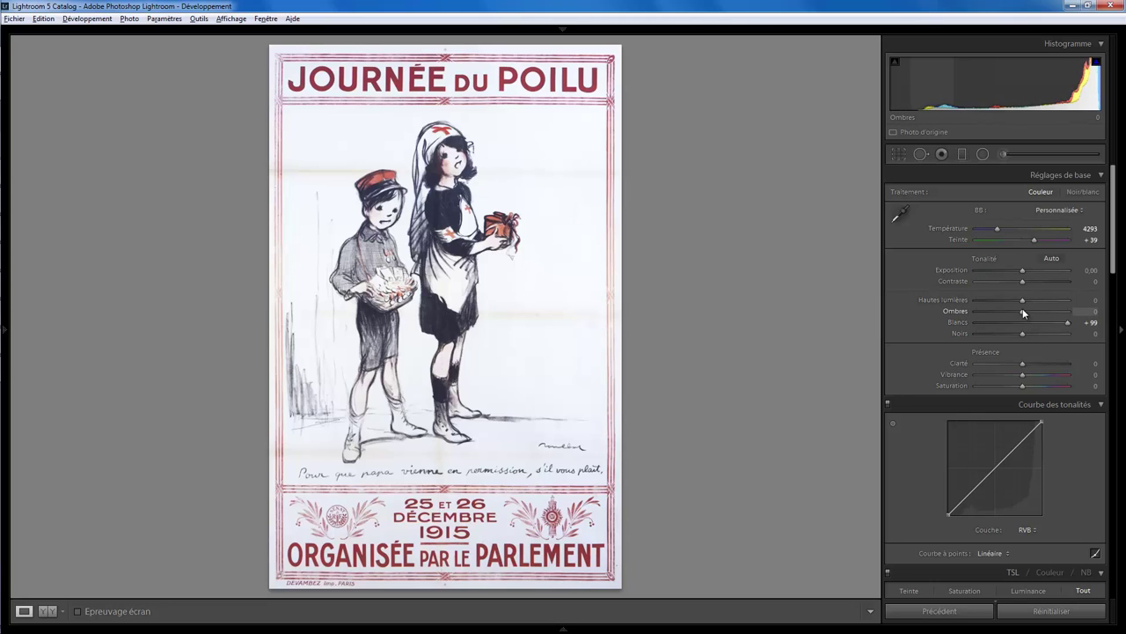
- Set Whites +100, nudge Highlights up, Contrast +25 and Exposure +0.29
{"action": "mouse_move", "coordinate": [1066, 321]}
{"action": "left_mouse_down"}
{"action": "mouse_move", "coordinate": [1082, 326]}
{"action": "mouse_move", "coordinate": [1045, 323]}
{"action": "mouse_move", "coordinate": [1084, 328]}
{"action": "left_mouse_up"}
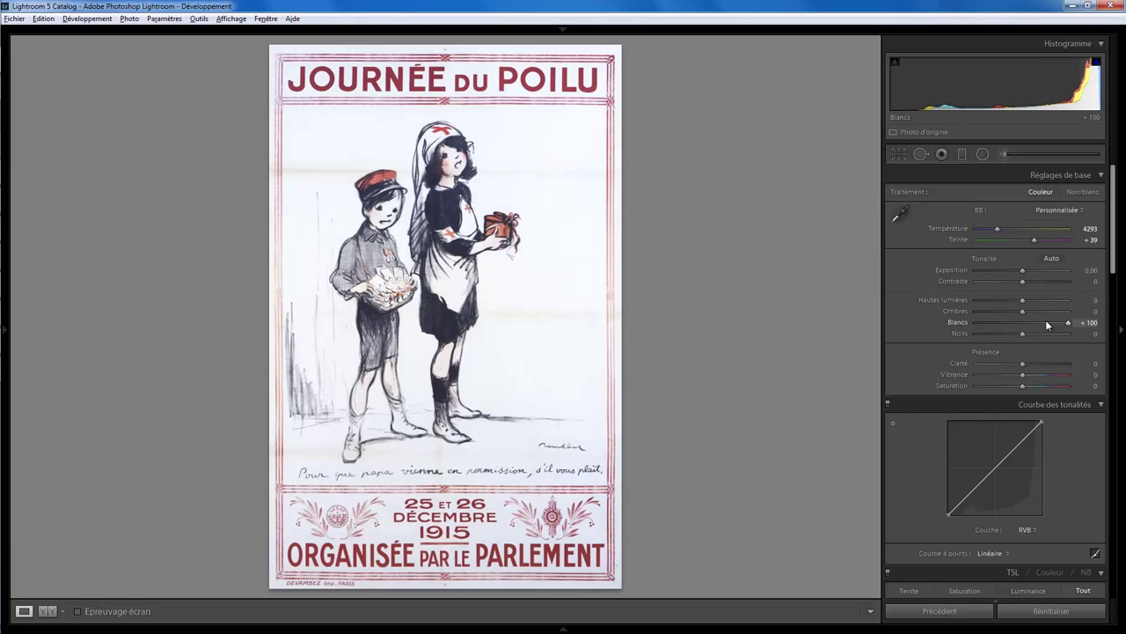
{"action": "mouse_move", "coordinate": [1028, 300]}
{"action": "left_mouse_down"}
{"action": "mouse_move", "coordinate": [977, 304]}
{"action": "mouse_move", "coordinate": [1021, 300]}
{"action": "mouse_move", "coordinate": [1056, 314]}
{"action": "mouse_move", "coordinate": [1035, 309]}
{"action": "left_mouse_up"}
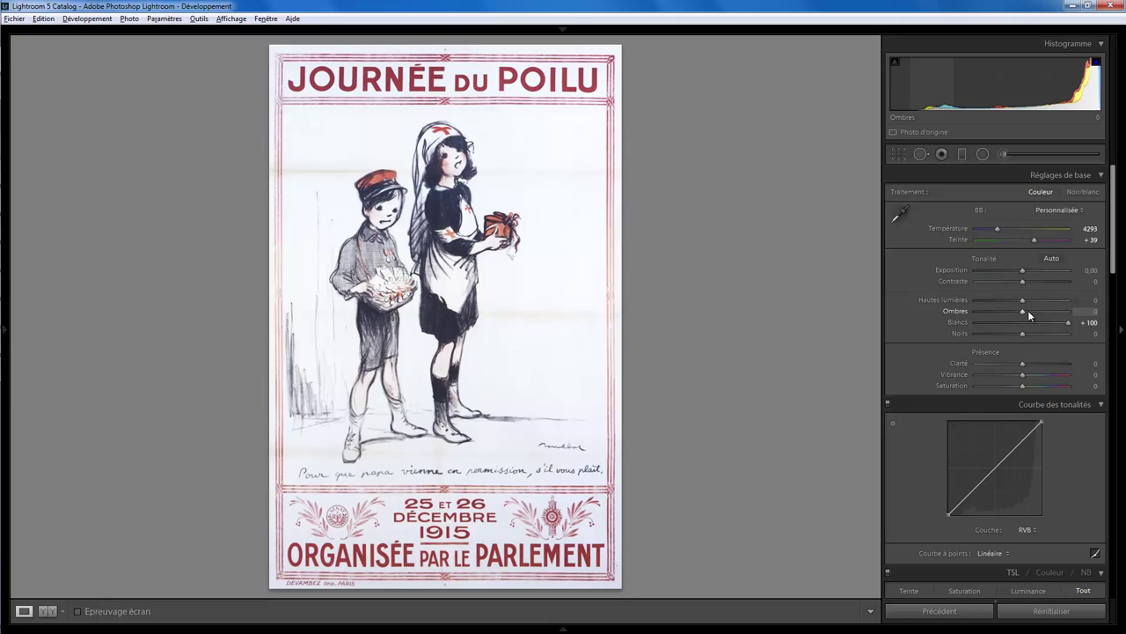
{"action": "mouse_move", "coordinate": [1022, 280]}
{"action": "left_mouse_down"}
{"action": "mouse_move", "coordinate": [1054, 285]}
{"action": "mouse_move", "coordinate": [1017, 284]}
{"action": "mouse_move", "coordinate": [1042, 287]}
{"action": "left_mouse_up"}
{"action": "left_click", "coordinate": [438, 223]}
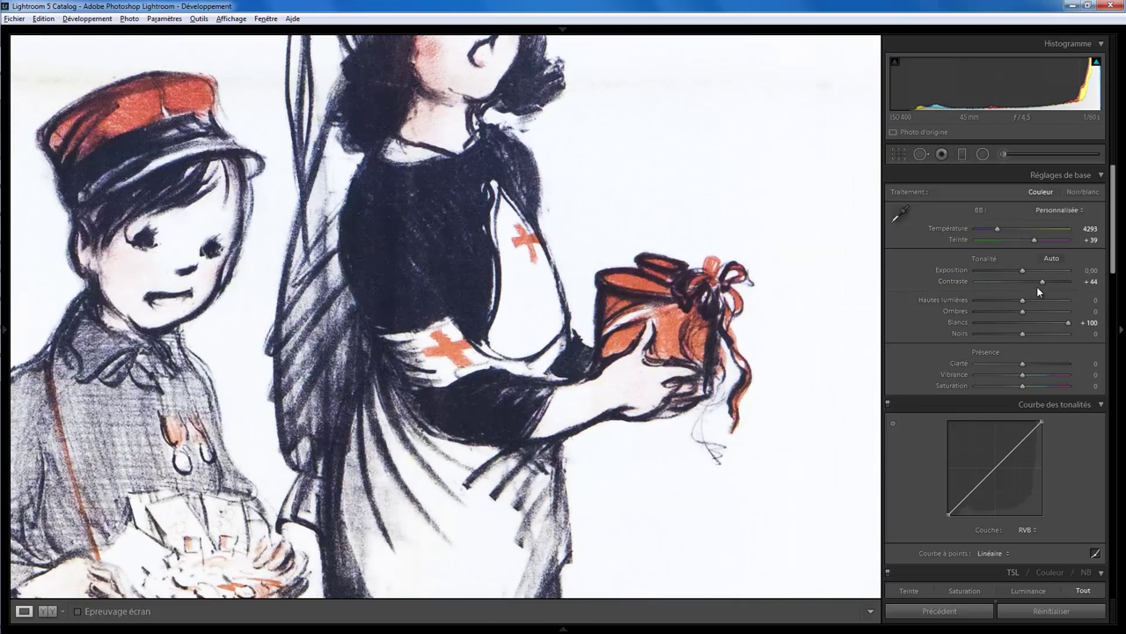
{"action": "left_click_drag", "start_coordinate": [1039, 286], "coordinate": [1038, 282]}
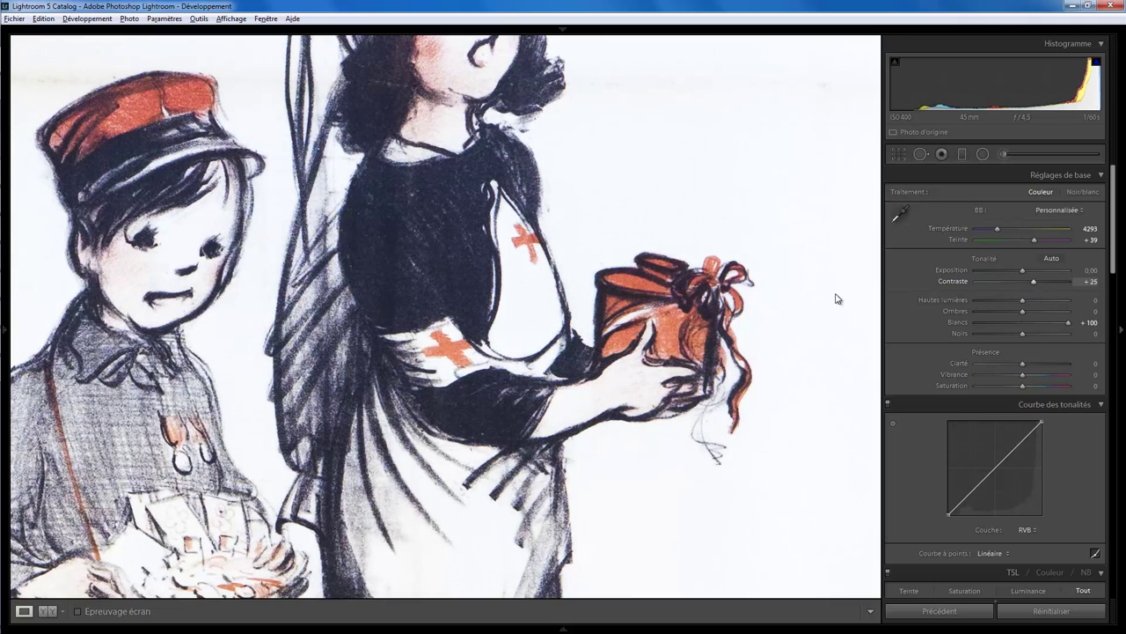
{"action": "left_click", "coordinate": [456, 249]}
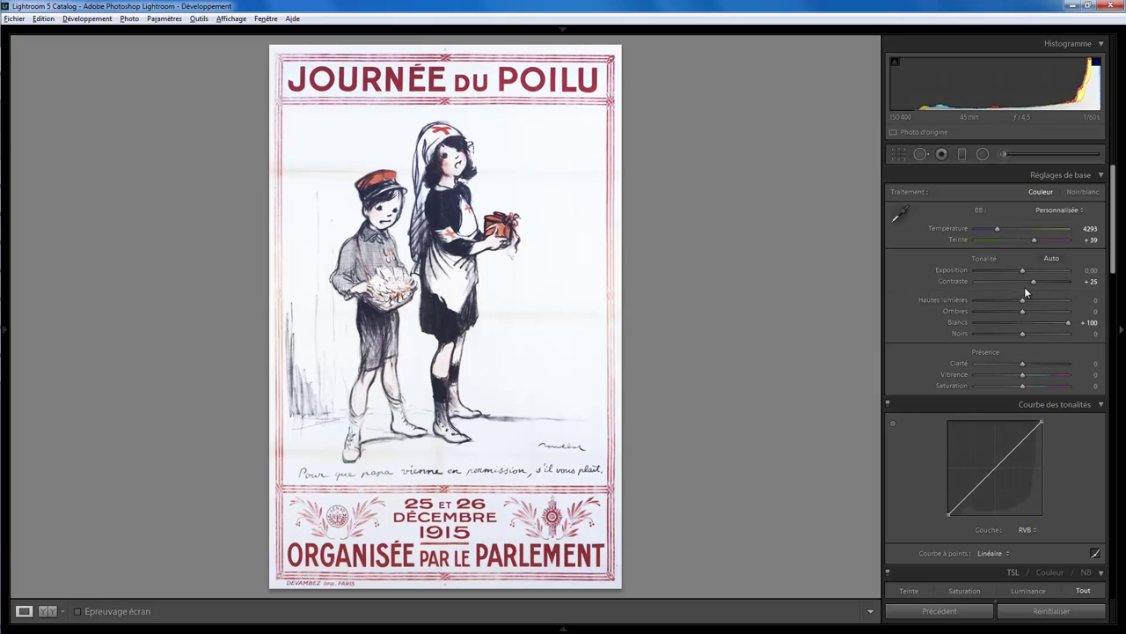
{"action": "left_click_drag", "start_coordinate": [1022, 272], "coordinate": [1022, 269]}
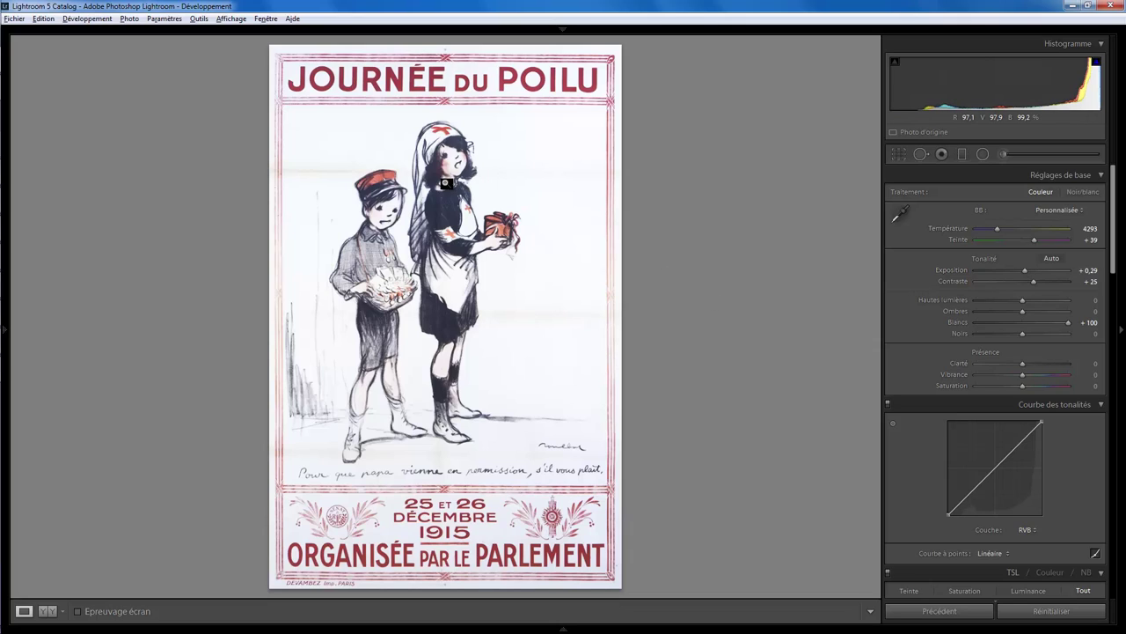
- Zoom to 1:1 on the nurse's head and pan toward the top border's paper
{"action": "left_click", "coordinate": [463, 133]}
{"action": "left_click", "coordinate": [463, 133]}
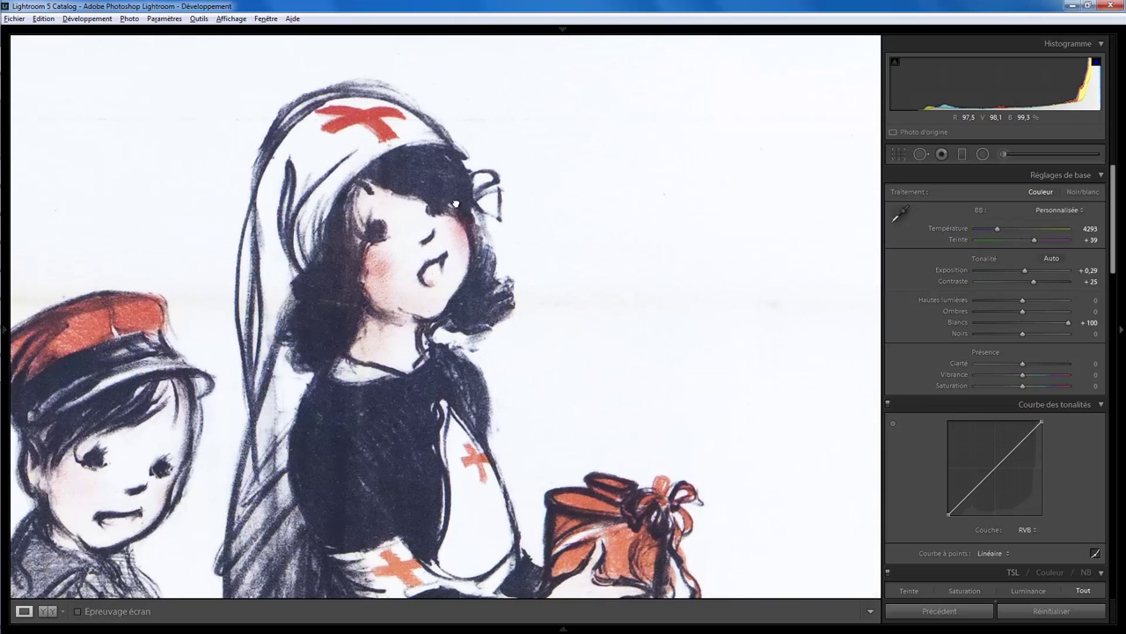
{"action": "left_click_drag", "start_coordinate": [506, 161], "coordinate": [386, 246]}
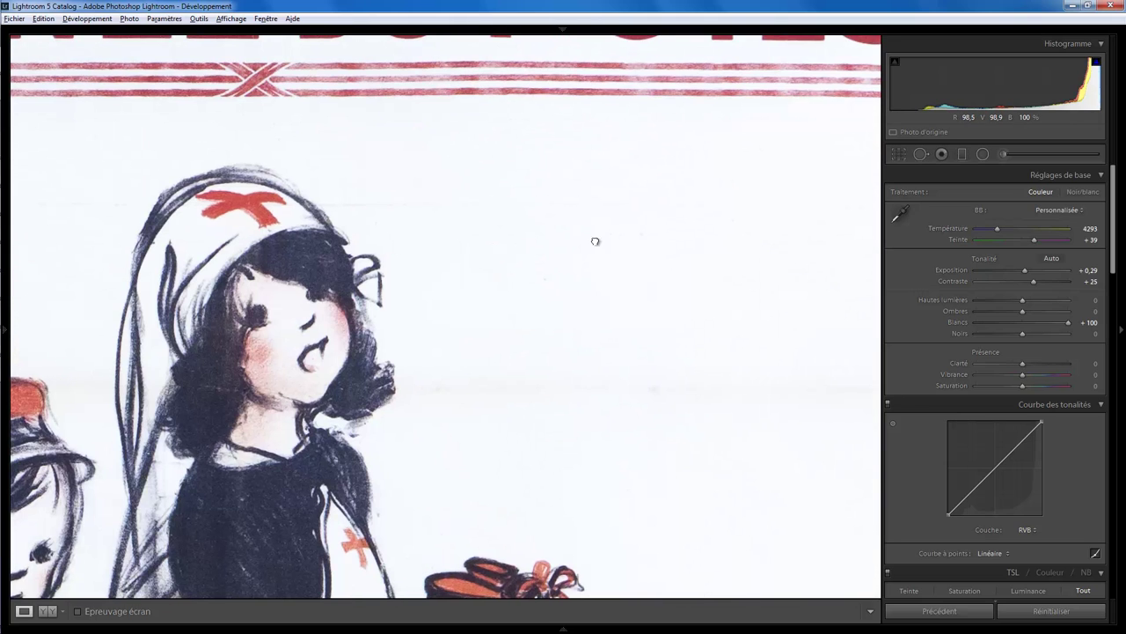
{"action": "left_click_drag", "start_coordinate": [594, 242], "coordinate": [466, 254]}
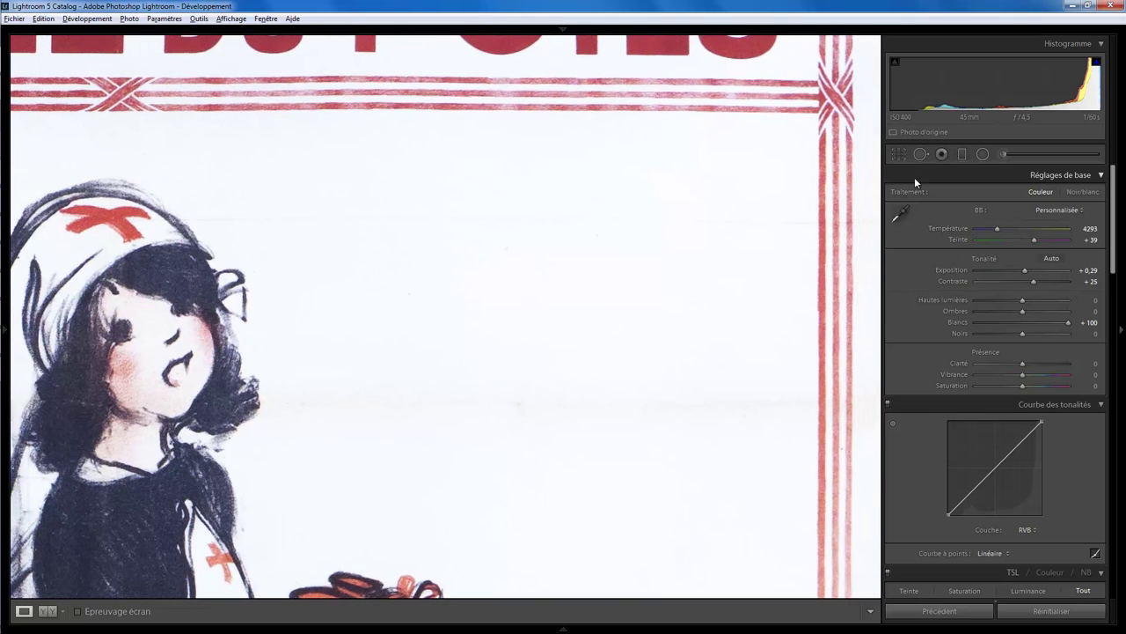
{"action": "left_click_drag", "start_coordinate": [694, 259], "coordinate": [681, 259]}
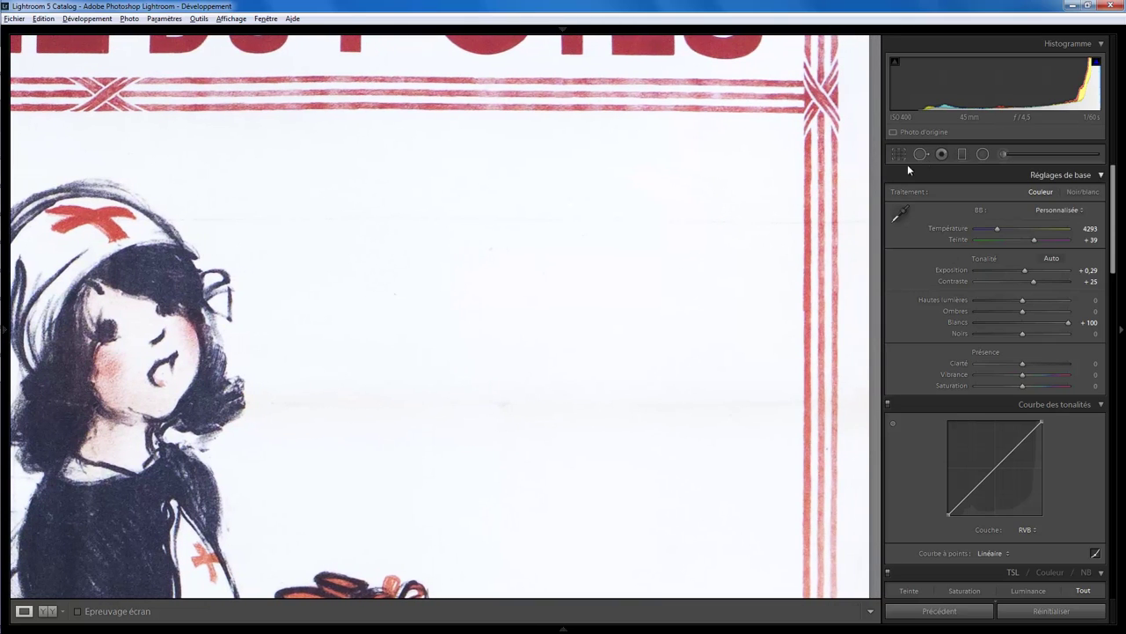
- Heal the stain beside the nurse's cap with a size-26 spot sourced from clean paper
{"action": "left_click", "coordinate": [919, 155]}
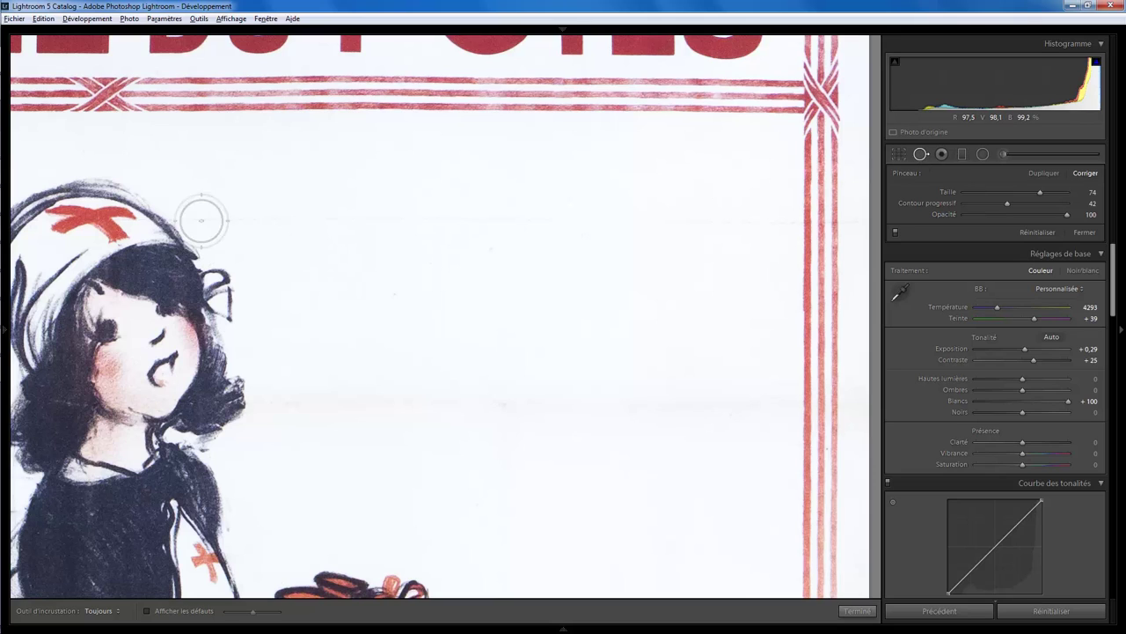
{"action": "scroll", "coordinate": [206, 218], "scroll_direction": "down", "scroll_amount": 3}
{"action": "scroll", "coordinate": [224, 218], "scroll_direction": "down", "scroll_amount": 5}
{"action": "scroll", "coordinate": [347, 318], "scroll_direction": "down", "scroll_amount": 3}
{"action": "scroll", "coordinate": [350, 319], "scroll_direction": "up", "scroll_amount": 2}
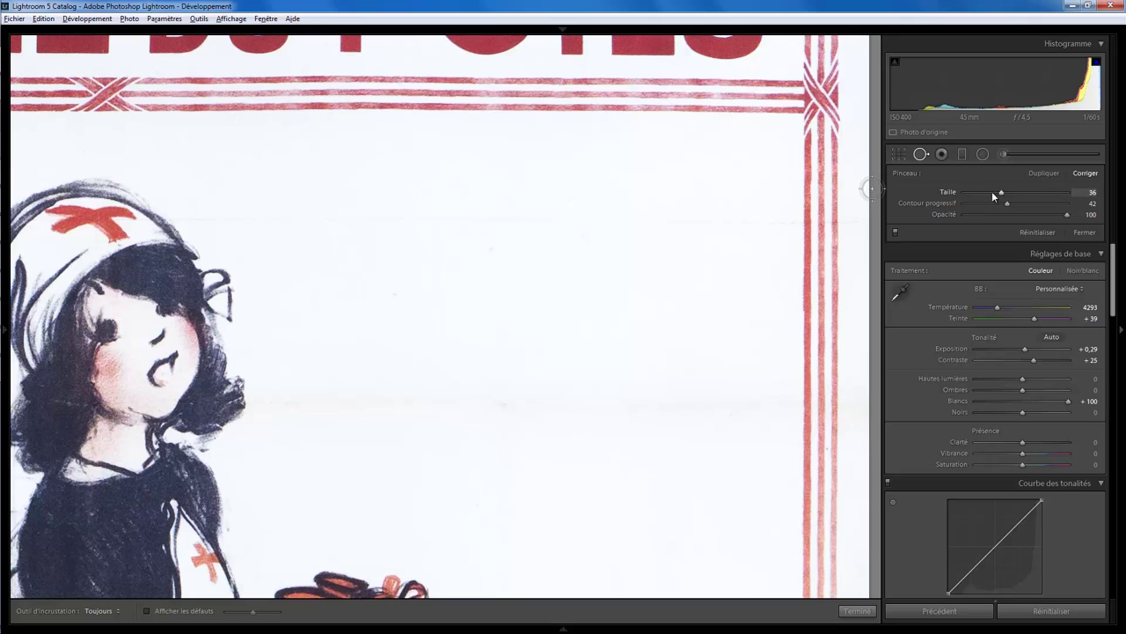
{"action": "scroll", "coordinate": [220, 218], "scroll_direction": "down", "scroll_amount": 2}
{"action": "scroll", "coordinate": [206, 219], "scroll_direction": "down", "scroll_amount": 1}
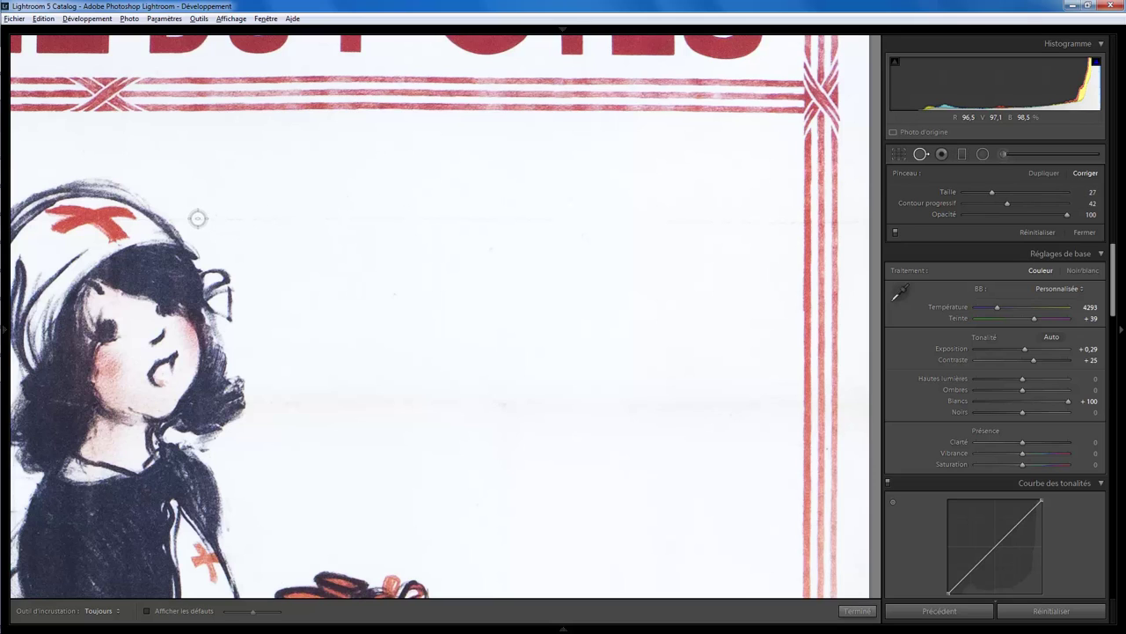
{"action": "left_click_drag", "start_coordinate": [181, 220], "coordinate": [868, 221]}
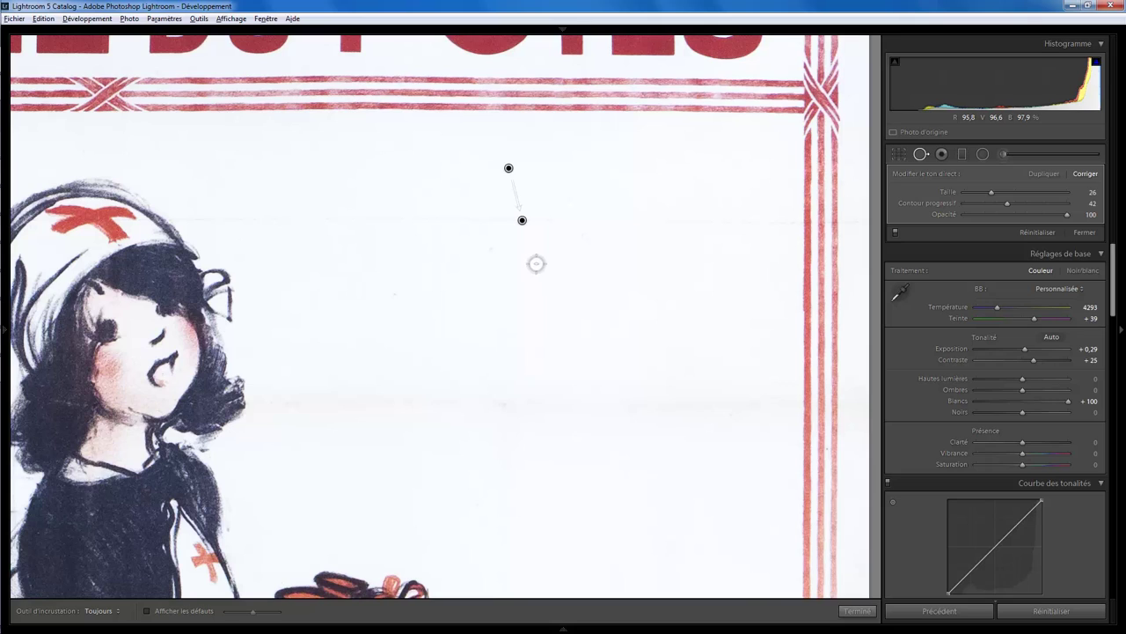
{"action": "left_click_drag", "start_coordinate": [509, 168], "coordinate": [523, 168]}
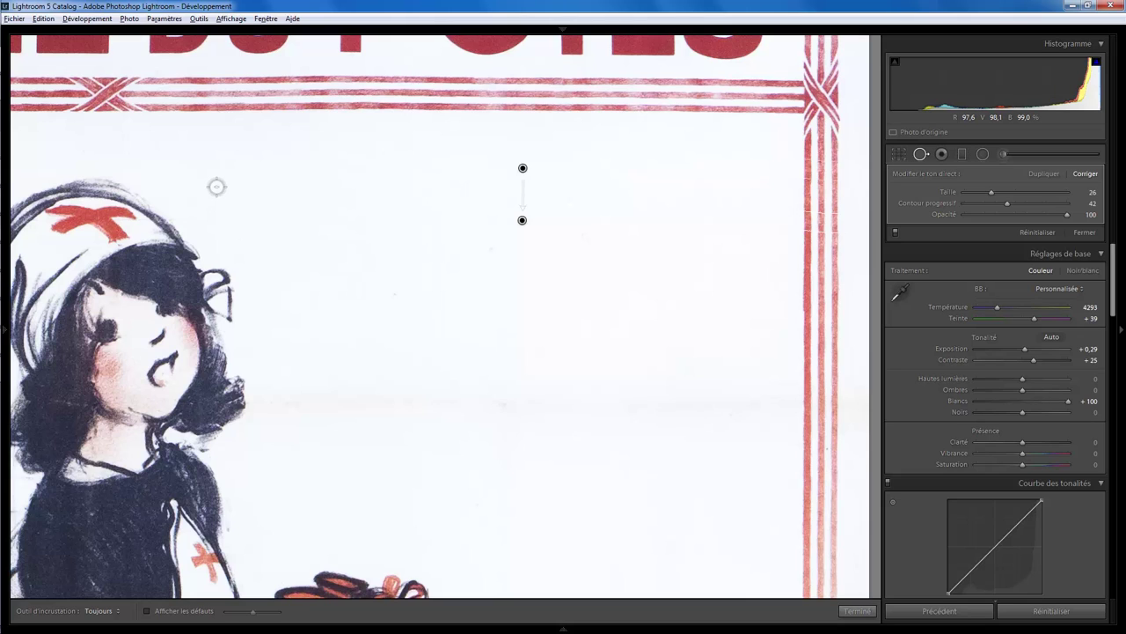
- Pan to the poster's left border and paint out a blemish in the blank paper
{"action": "mouse_move", "coordinate": [181, 202]}
{"action": "left_mouse_down"}
{"action": "mouse_move", "coordinate": [329, 217]}
{"action": "mouse_move", "coordinate": [511, 206]}
{"action": "left_mouse_up"}
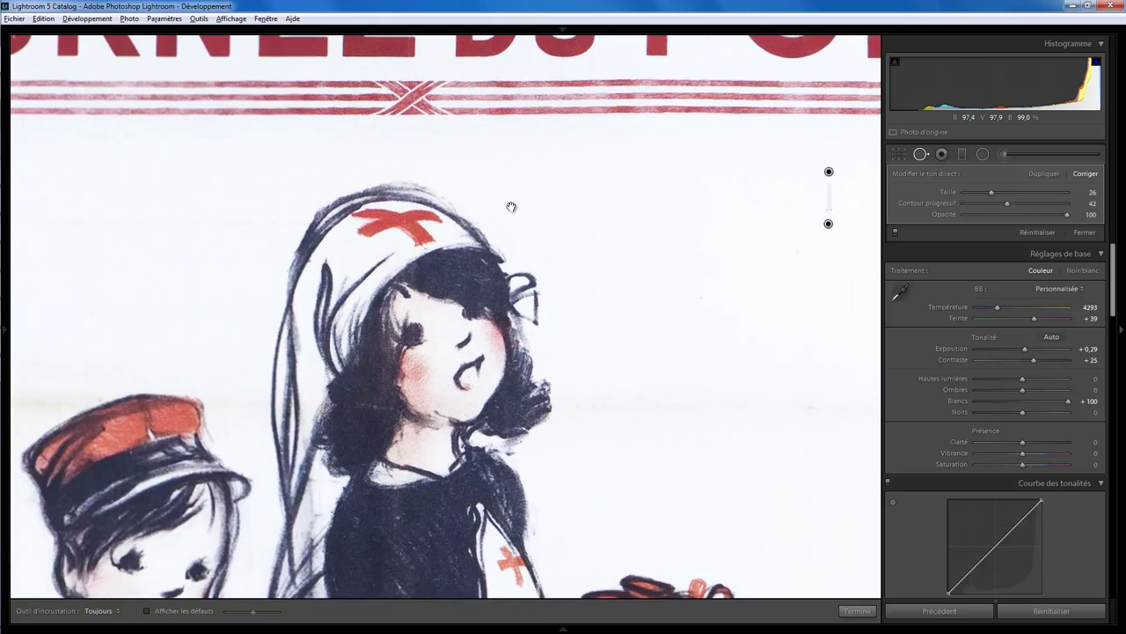
{"action": "left_click_drag", "start_coordinate": [297, 227], "coordinate": [655, 242]}
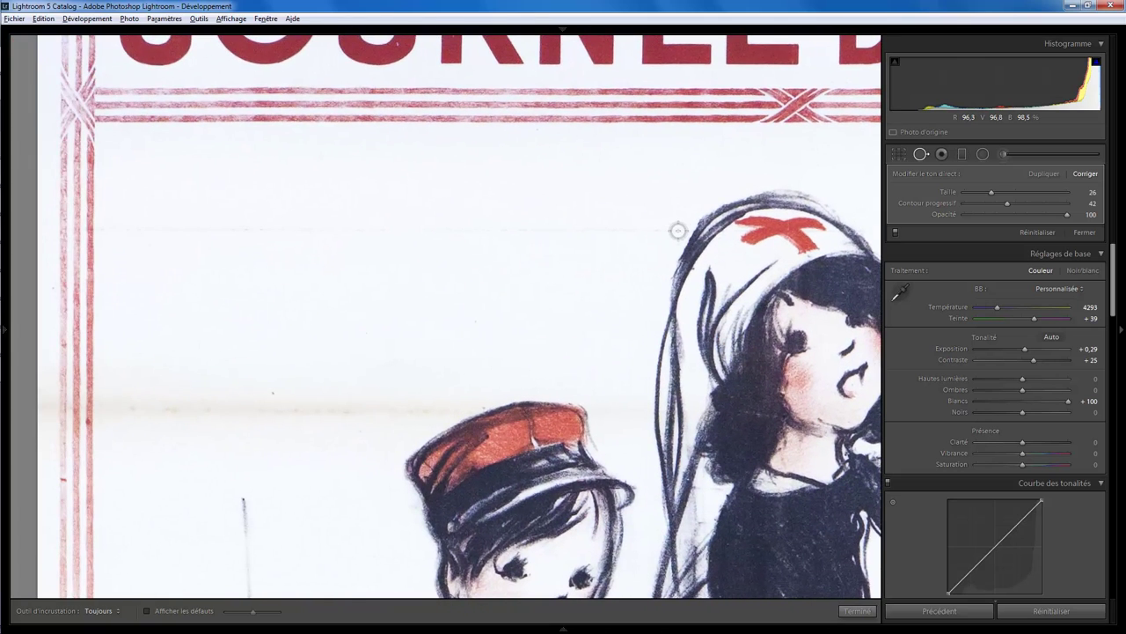
{"action": "left_click_drag", "start_coordinate": [684, 228], "coordinate": [31, 227]}
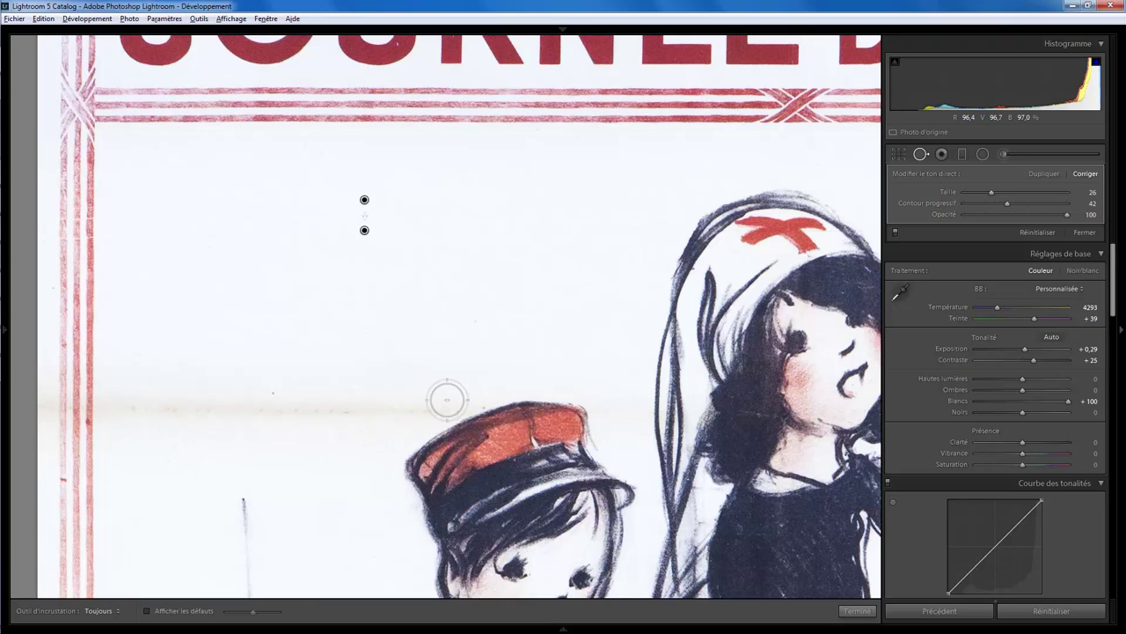
- Heal the stained fold mark on the left with size 57, repositioning its source and adding another spot
{"action": "scroll", "coordinate": [451, 390], "scroll_direction": "up", "scroll_amount": 5}
{"action": "mouse_move", "coordinate": [451, 390]}
{"action": "left_mouse_down"}
{"action": "mouse_move", "coordinate": [407, 413]}
{"action": "mouse_move", "coordinate": [465, 386]}
{"action": "mouse_move", "coordinate": [407, 410]}
{"action": "mouse_move", "coordinate": [168, 413]}
{"action": "mouse_move", "coordinate": [358, 426]}
{"action": "mouse_move", "coordinate": [36, 425]}
{"action": "mouse_move", "coordinate": [38, 391]}
{"action": "mouse_move", "coordinate": [159, 402]}
{"action": "mouse_move", "coordinate": [30, 375]}
{"action": "mouse_move", "coordinate": [261, 387]}
{"action": "mouse_move", "coordinate": [446, 380]}
{"action": "mouse_move", "coordinate": [31, 370]}
{"action": "mouse_move", "coordinate": [123, 381]}
{"action": "left_mouse_up"}
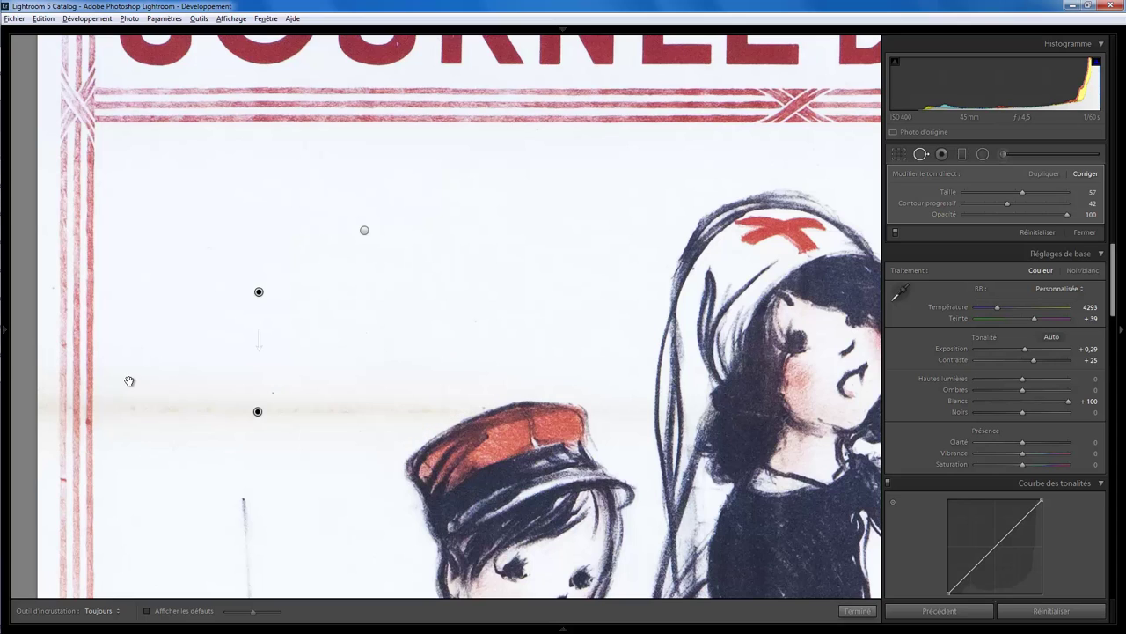
{"action": "left_click_drag", "start_coordinate": [259, 291], "coordinate": [261, 293]}
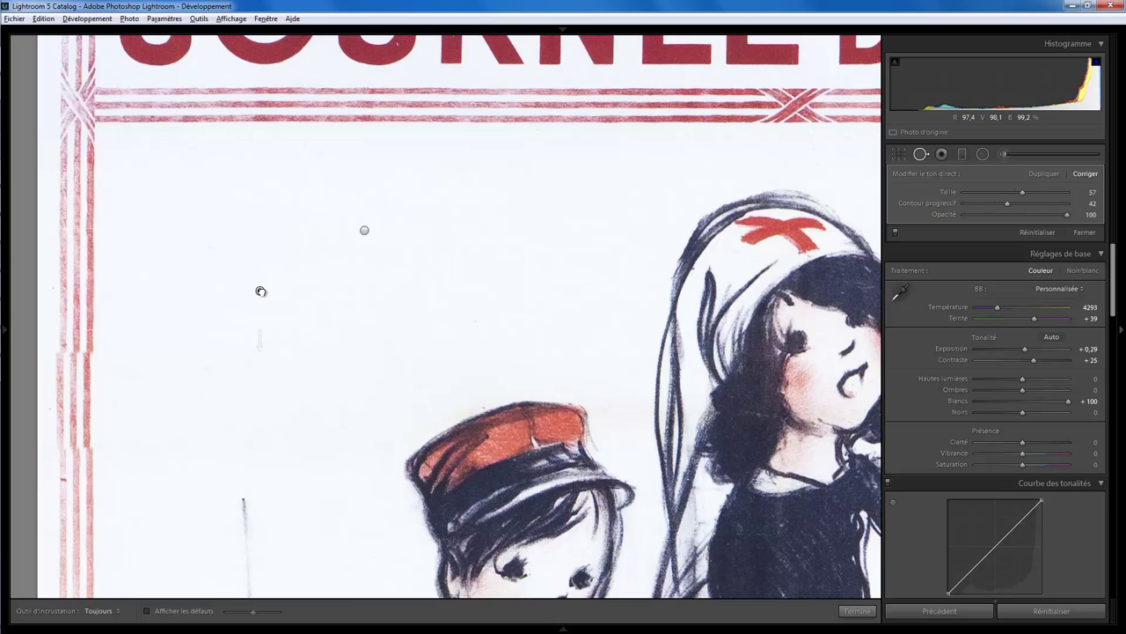
{"action": "left_click_drag", "start_coordinate": [259, 289], "coordinate": [256, 286]}
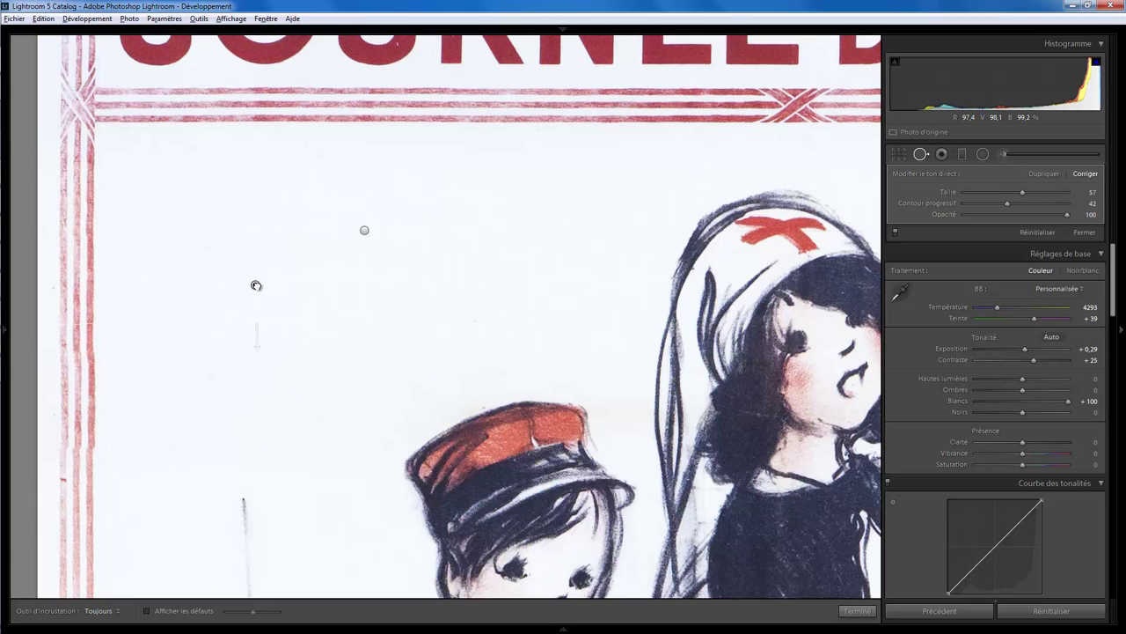
{"action": "left_click_drag", "start_coordinate": [257, 285], "coordinate": [258, 285]}
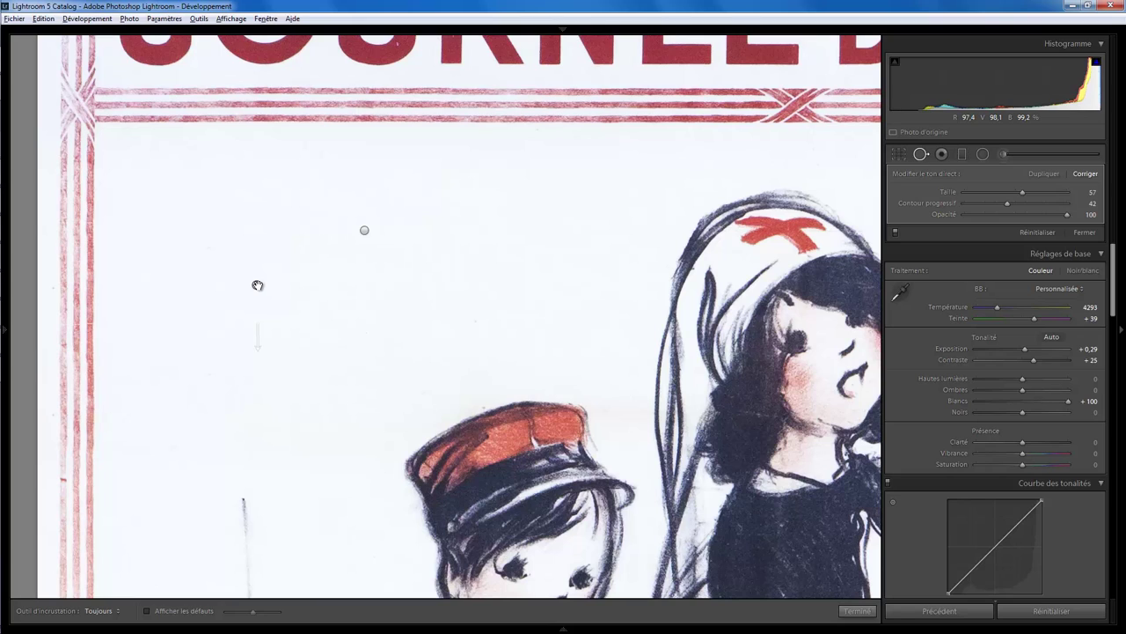
{"action": "left_click", "coordinate": [257, 285]}
- Bring the right red border into view and brush heal strokes along the fold line
{"action": "left_click_drag", "start_coordinate": [622, 338], "coordinate": [378, 334]}
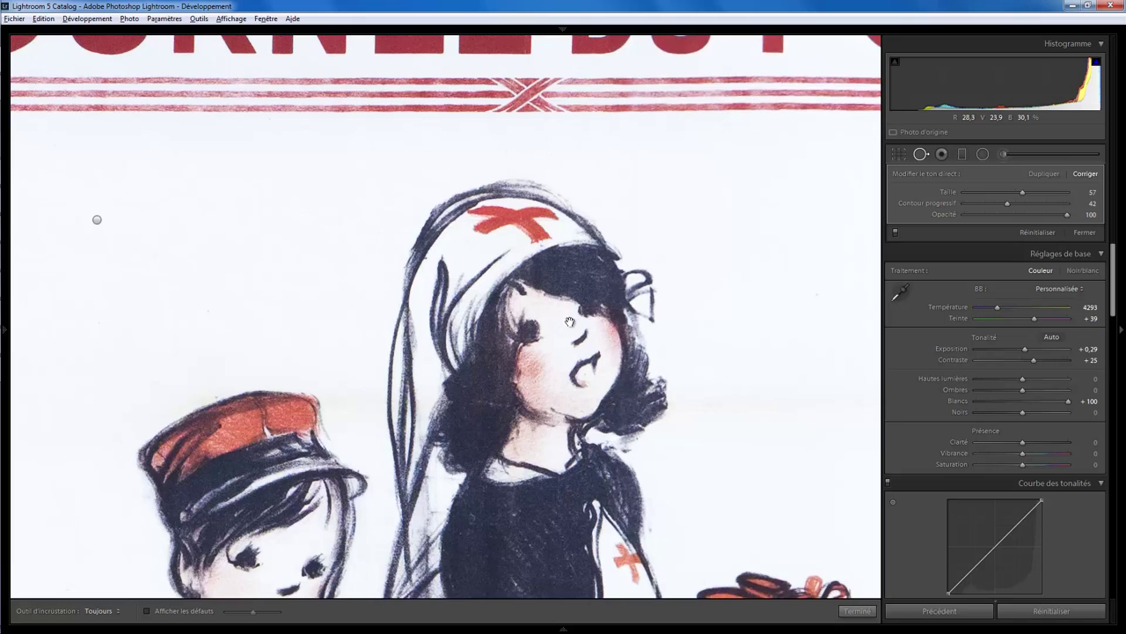
{"action": "left_click_drag", "start_coordinate": [572, 323], "coordinate": [314, 280]}
{"action": "left_click_drag", "start_coordinate": [575, 307], "coordinate": [415, 294]}
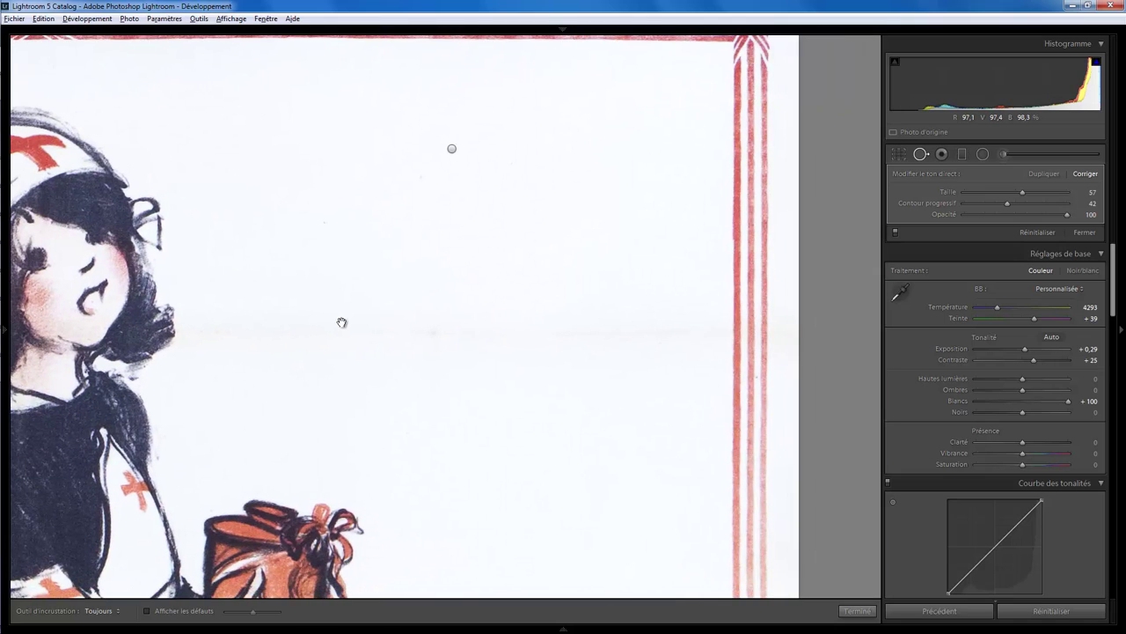
{"action": "mouse_move", "coordinate": [233, 332]}
{"action": "left_mouse_down"}
{"action": "mouse_move", "coordinate": [203, 333]}
{"action": "mouse_move", "coordinate": [804, 340]}
{"action": "left_mouse_up"}
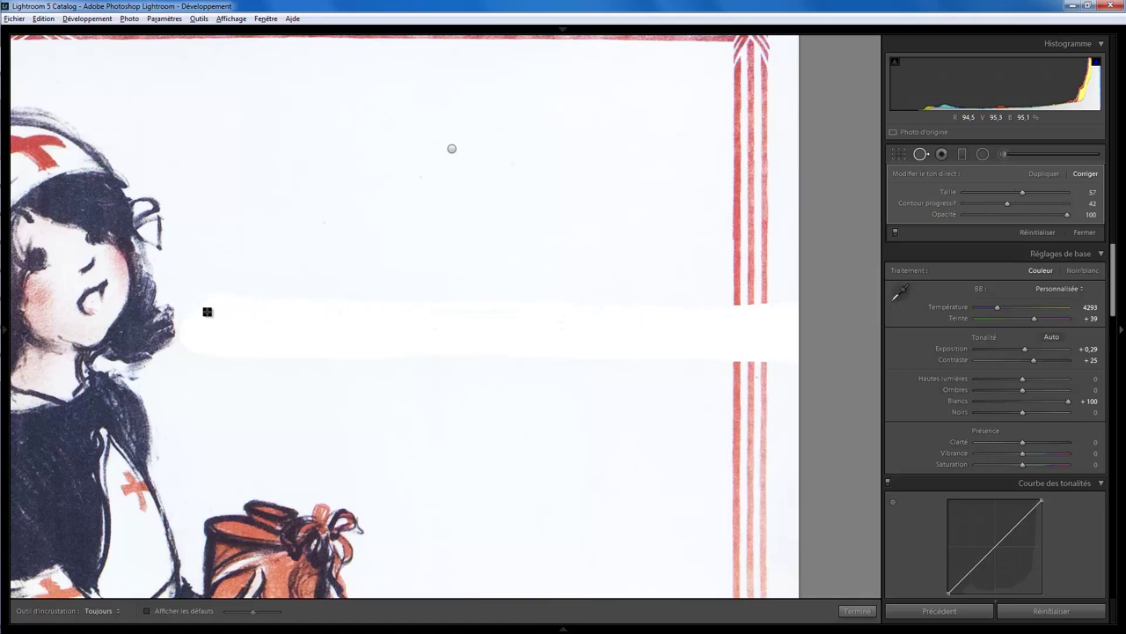
{"action": "left_click_drag", "start_coordinate": [241, 352], "coordinate": [799, 351]}
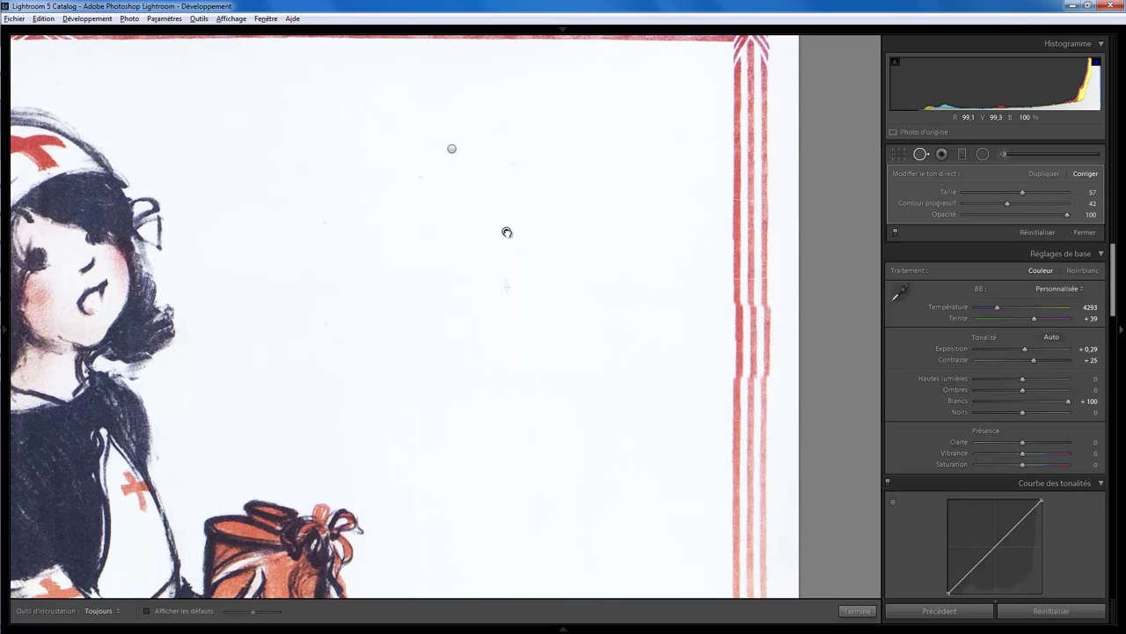
- Shift the heal source until the red border stripes line up, then finish spot removal
{"action": "left_click_drag", "start_coordinate": [507, 232], "coordinate": [510, 232]}
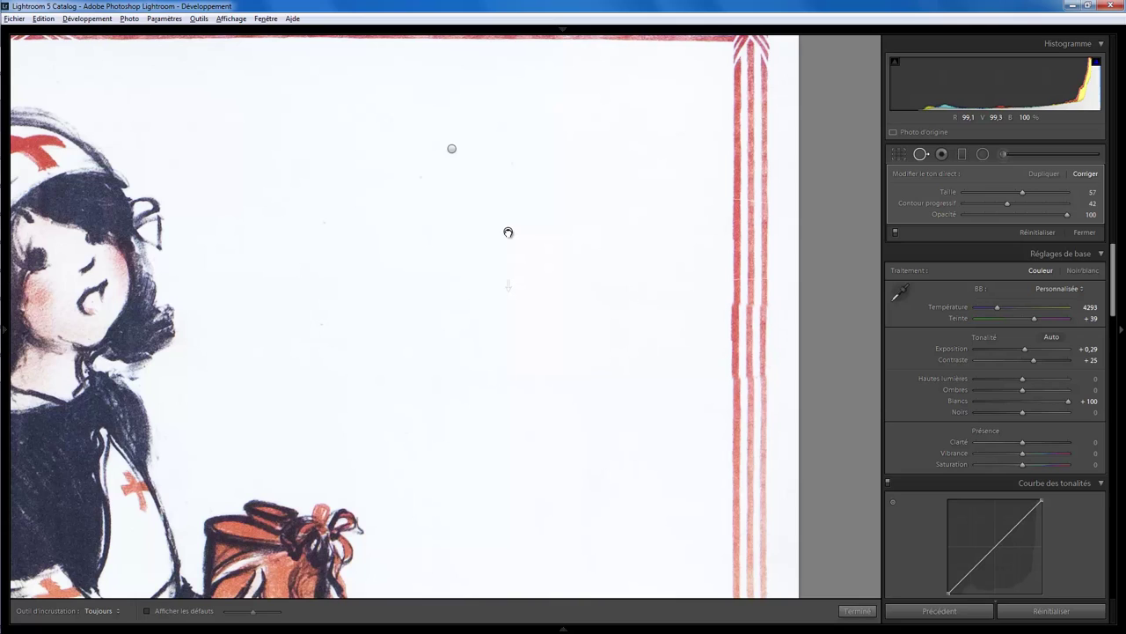
{"action": "left_click_drag", "start_coordinate": [509, 233], "coordinate": [508, 232]}
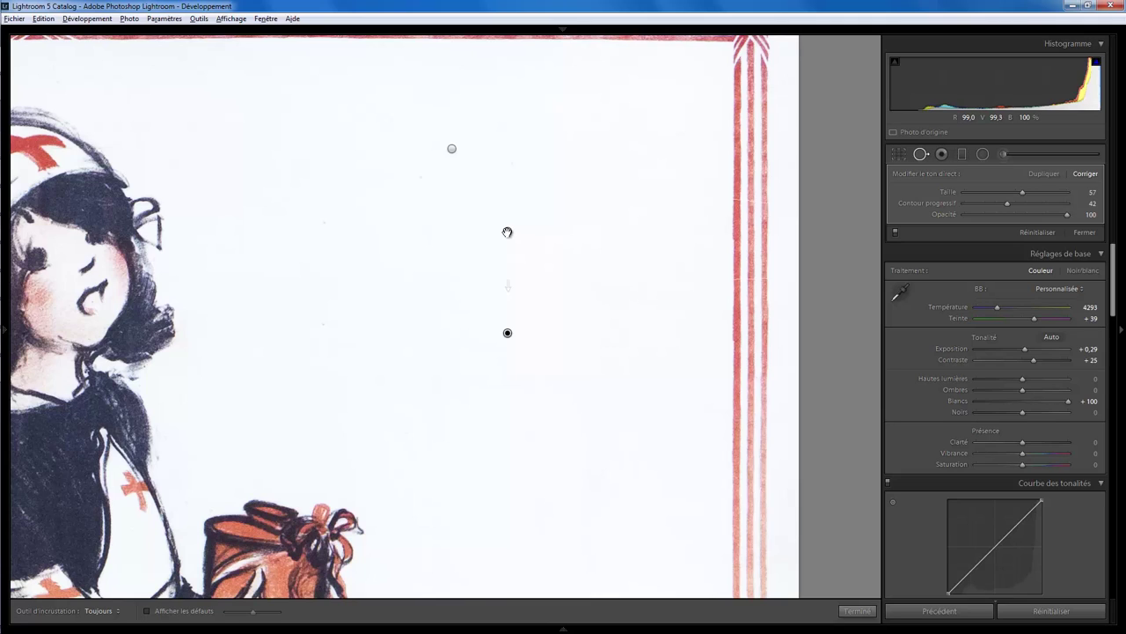
{"action": "left_click", "coordinate": [860, 612]}
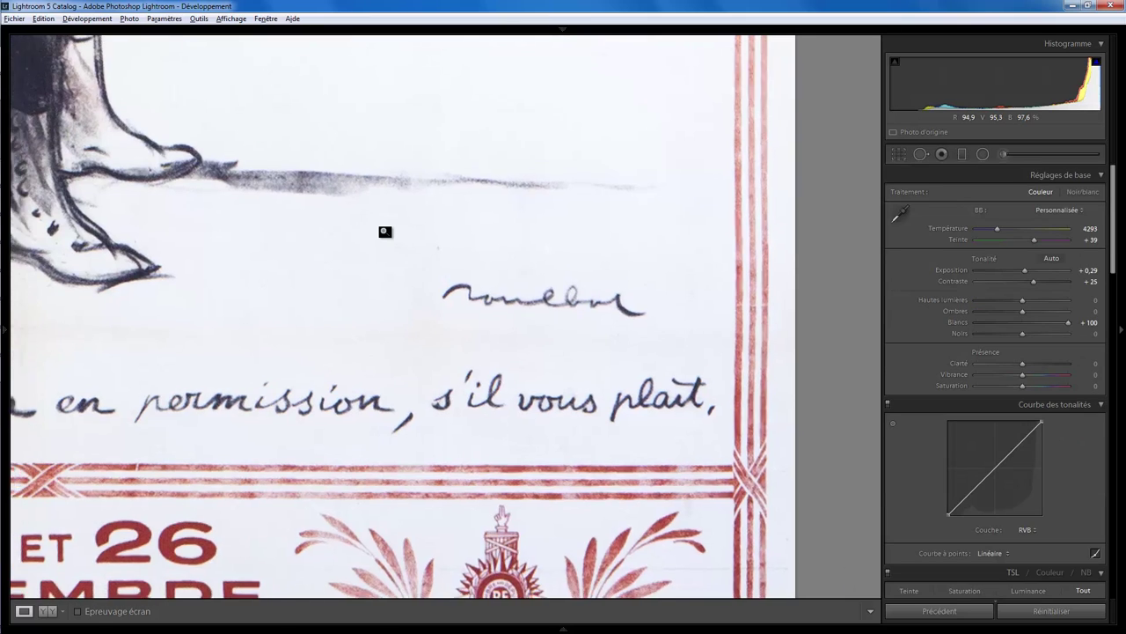
- Fit the poster in view and set saturation to +39 and clarity to +16
{"action": "left_click", "coordinate": [381, 230]}
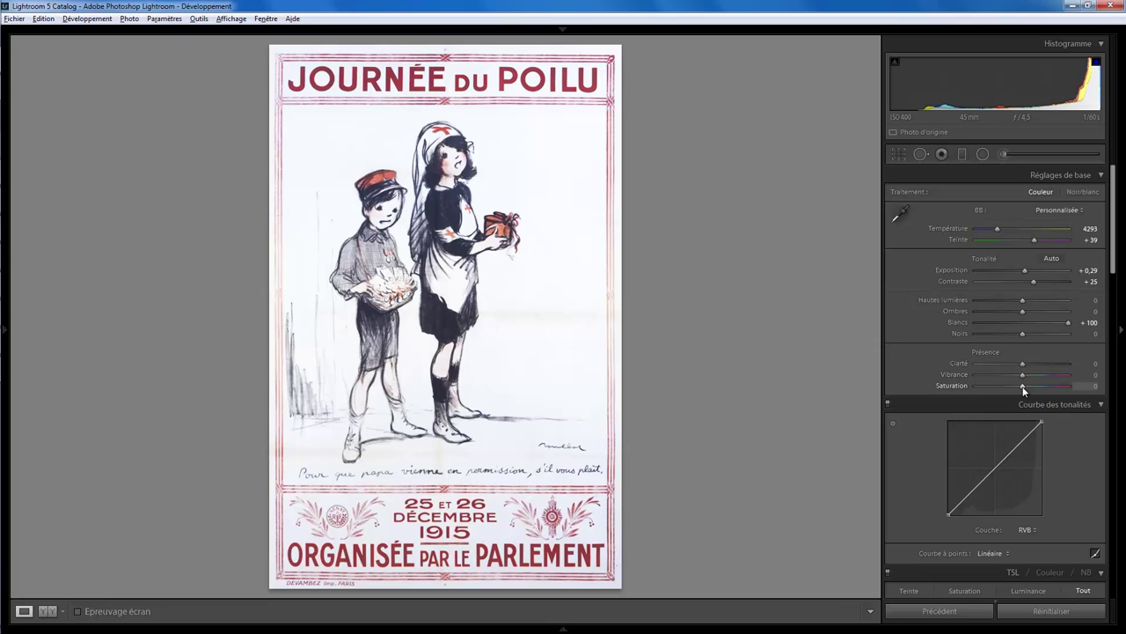
{"action": "left_click_drag", "start_coordinate": [1022, 385], "coordinate": [1035, 385]}
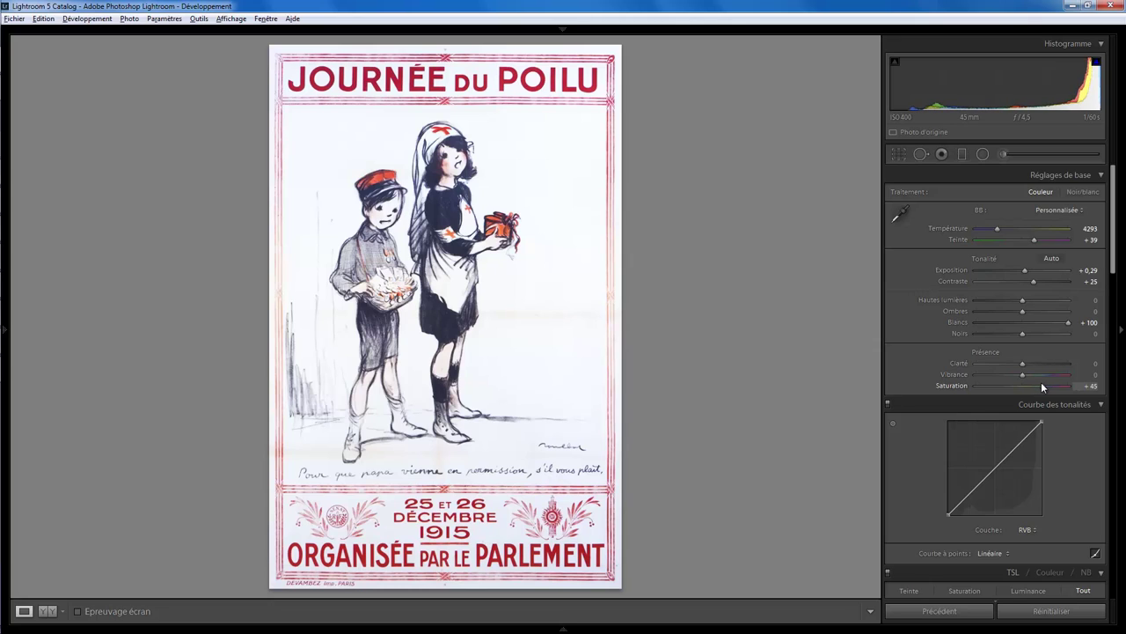
{"action": "left_click_drag", "start_coordinate": [1041, 385], "coordinate": [1027, 366]}
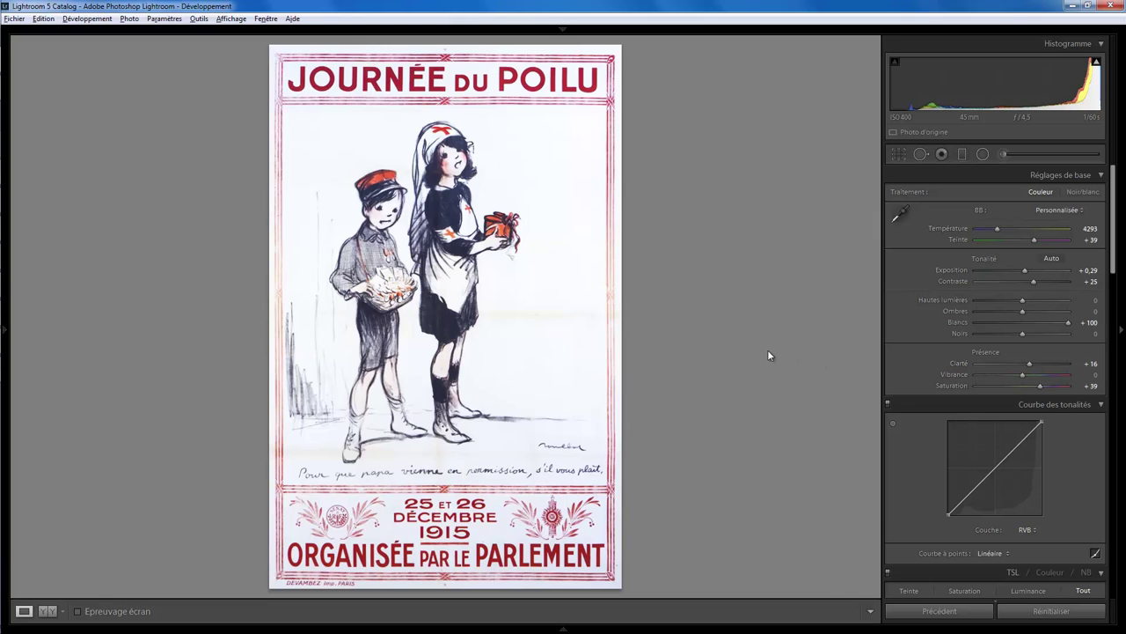
{"action": "left_click", "coordinate": [510, 304]}
- Heal the fold line across the lower paper and right border, matching the border stripes
{"action": "left_click_drag", "start_coordinate": [624, 364], "coordinate": [470, 312]}
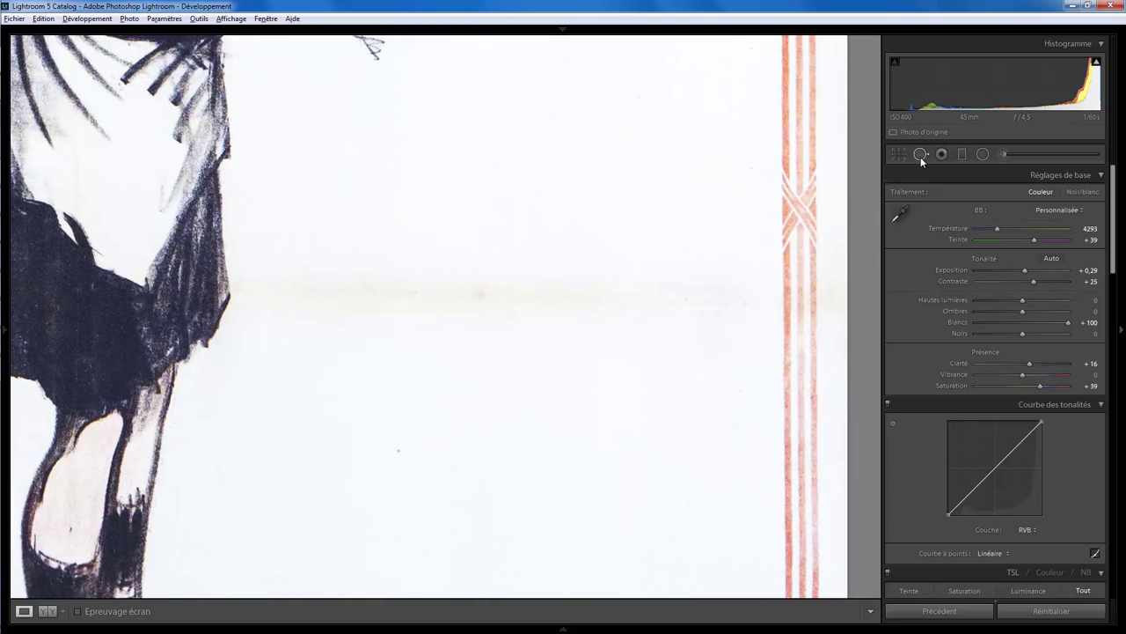
{"action": "left_click", "coordinate": [921, 154]}
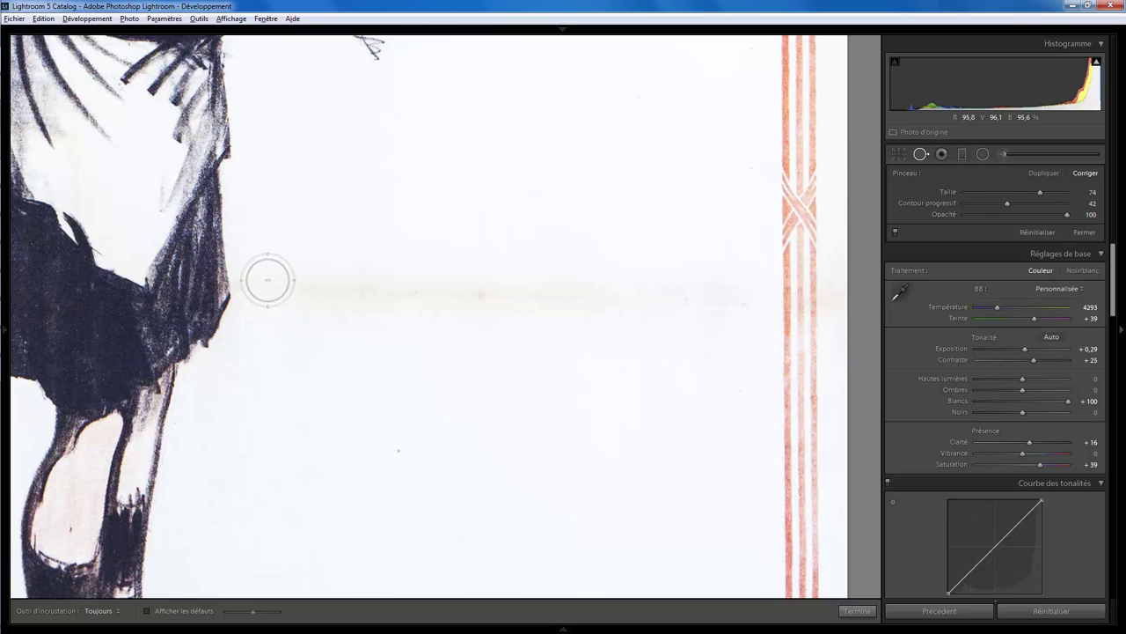
{"action": "left_click_drag", "start_coordinate": [263, 291], "coordinate": [841, 293]}
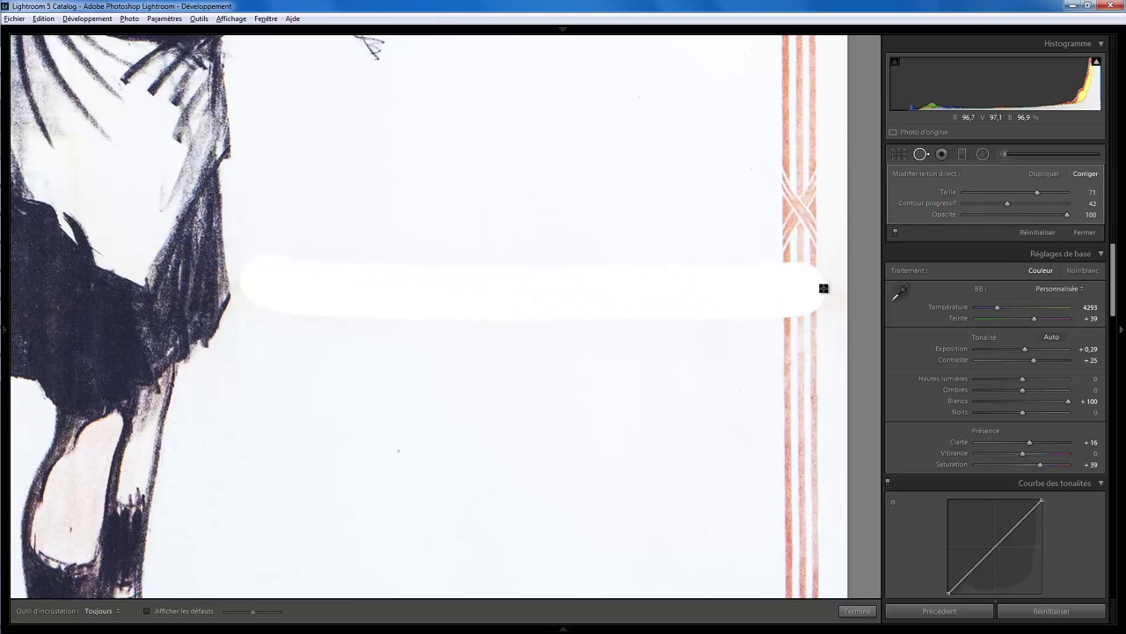
{"action": "left_click_drag", "start_coordinate": [831, 331], "coordinate": [254, 318]}
{"action": "left_click_drag", "start_coordinate": [488, 341], "coordinate": [488, 337]}
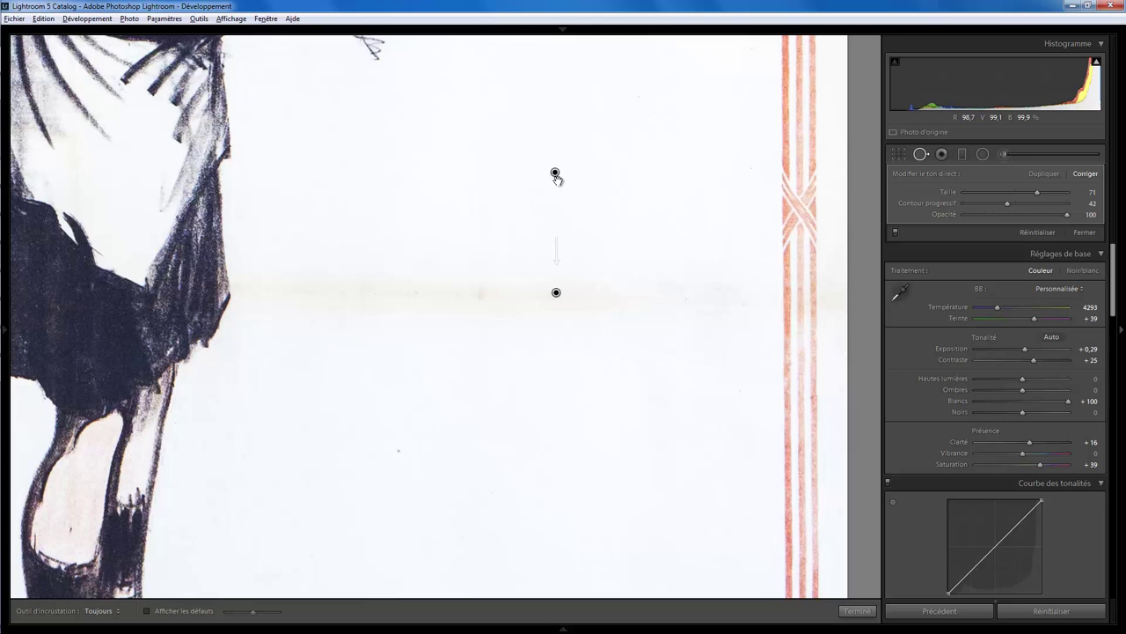
{"action": "left_click_drag", "start_coordinate": [555, 172], "coordinate": [544, 409]}
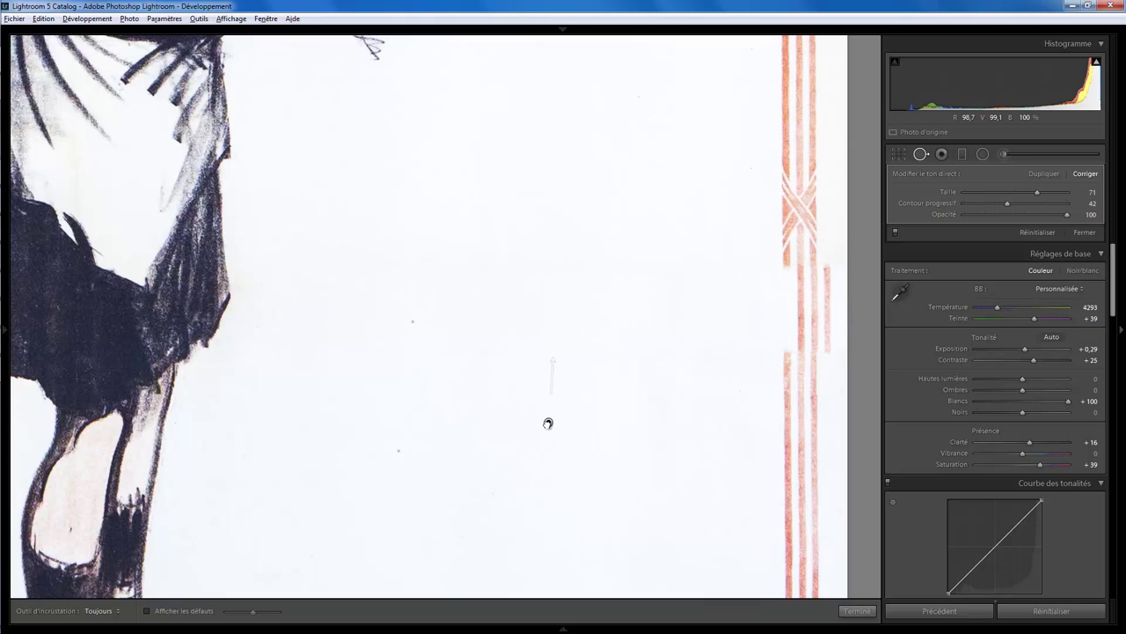
{"action": "left_click_drag", "start_coordinate": [547, 424], "coordinate": [555, 424]}
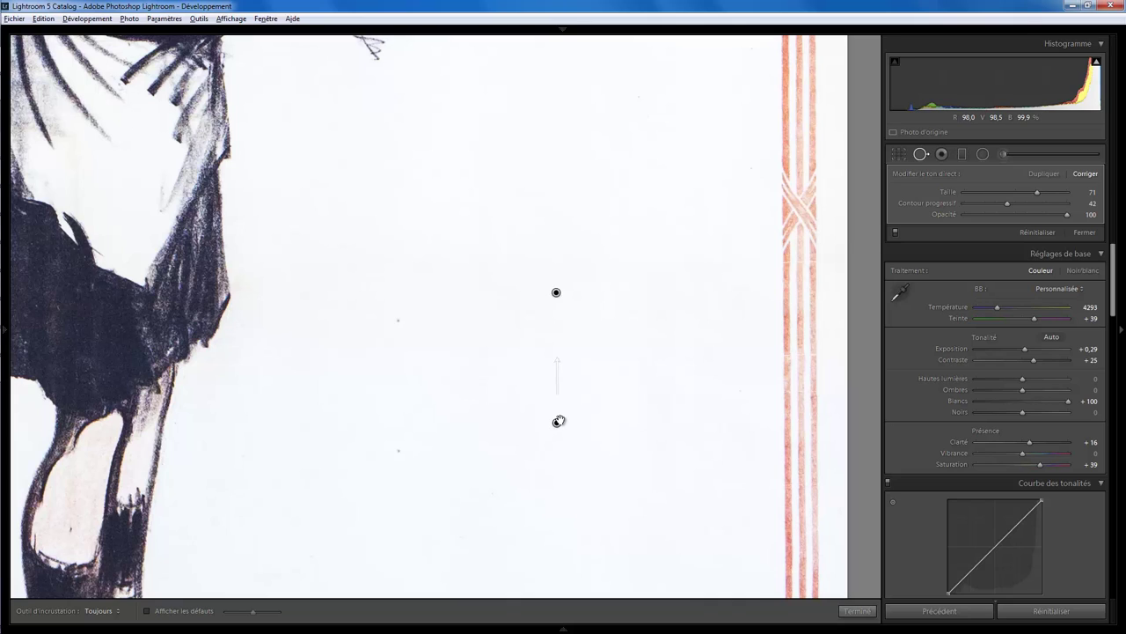
{"action": "left_click", "coordinate": [921, 154]}
- Heal two small stains on the nearby paper, sampling clean paper above
{"action": "left_click", "coordinate": [920, 154]}
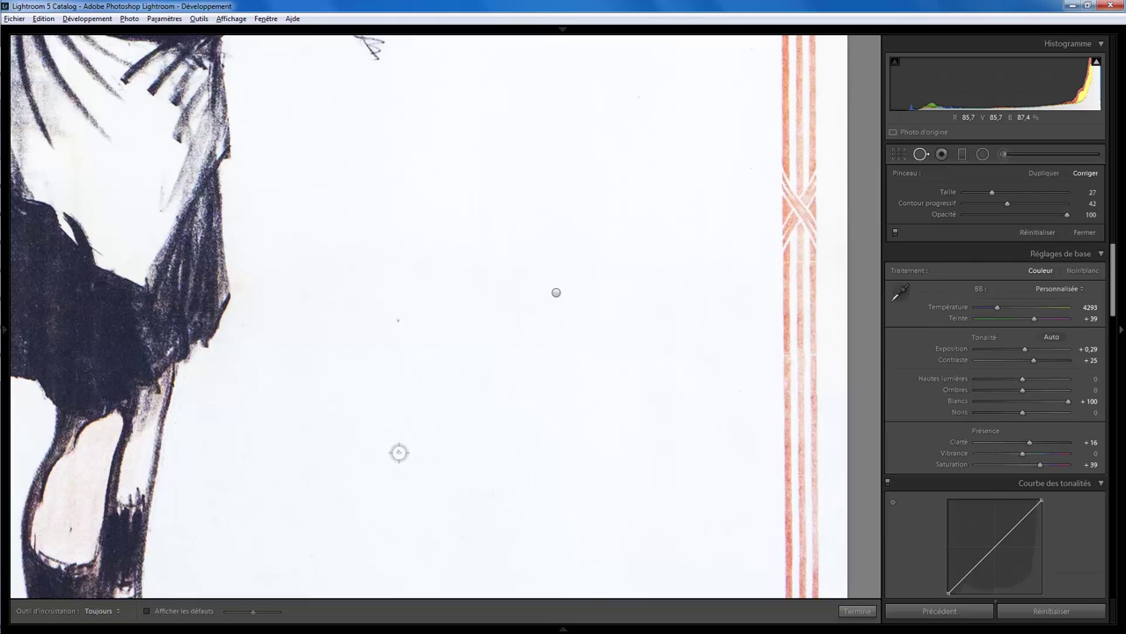
{"action": "left_click", "coordinate": [399, 453]}
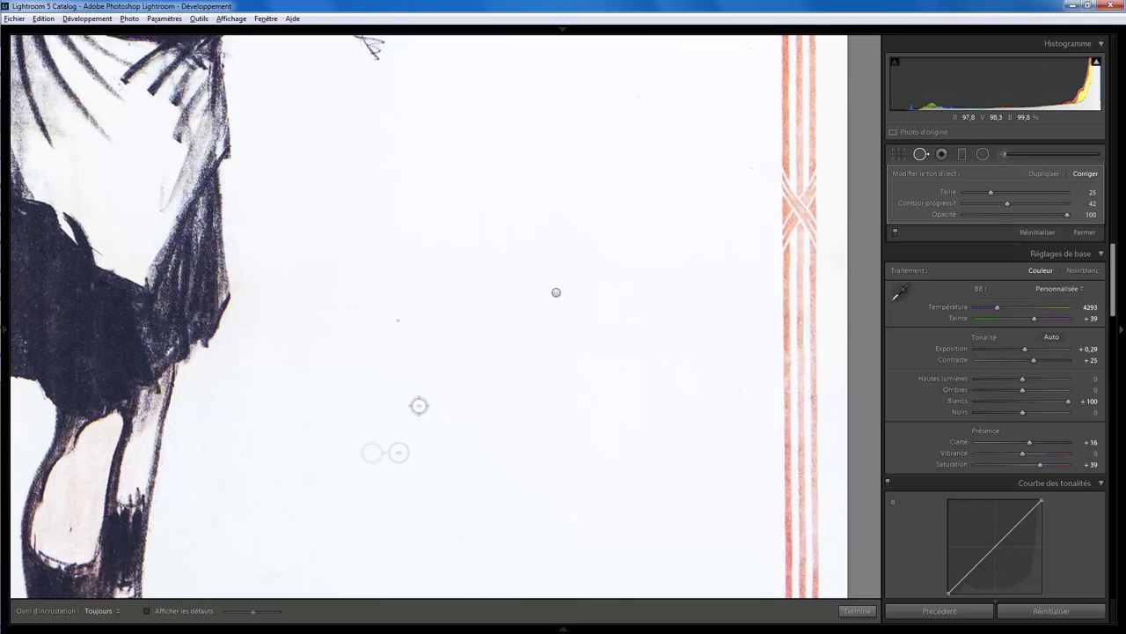
{"action": "left_click", "coordinate": [396, 370]}
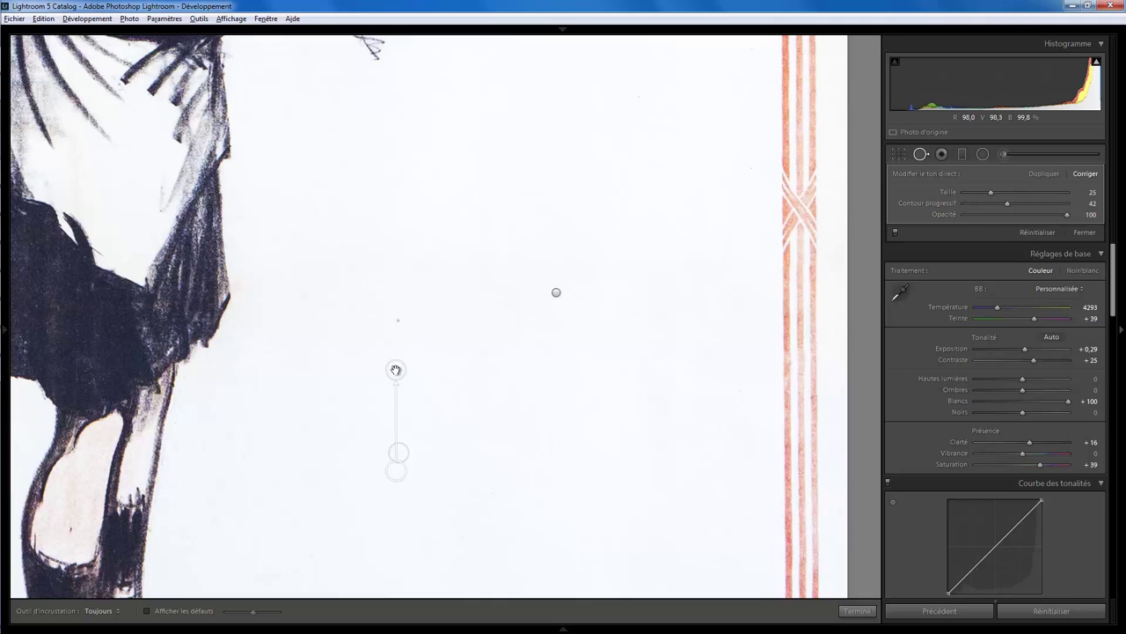
{"action": "left_click_drag", "start_coordinate": [396, 367], "coordinate": [400, 320]}
{"action": "left_click", "coordinate": [858, 610]}
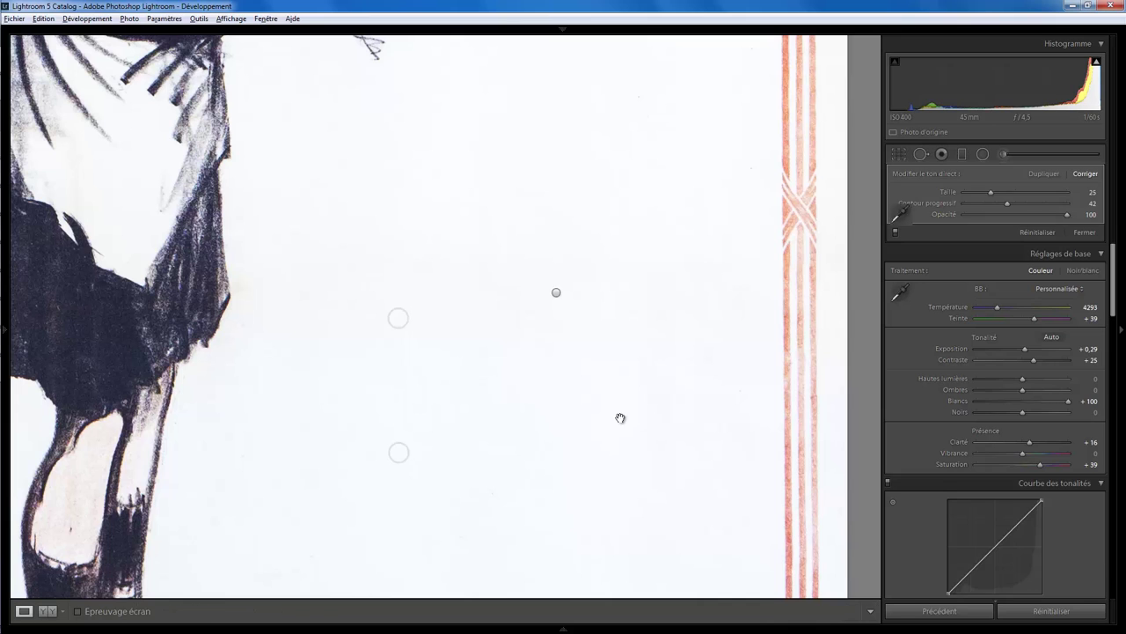
{"action": "mouse_move", "coordinate": [515, 416]}
{"action": "left_mouse_down"}
{"action": "mouse_move", "coordinate": [593, 322]}
{"action": "mouse_move", "coordinate": [575, 352]}
{"action": "mouse_move", "coordinate": [515, 244]}
{"action": "left_mouse_up"}
- Pan across the feet, caption and left border, then return to the whole-poster view
{"action": "left_click_drag", "start_coordinate": [503, 430], "coordinate": [501, 268]}
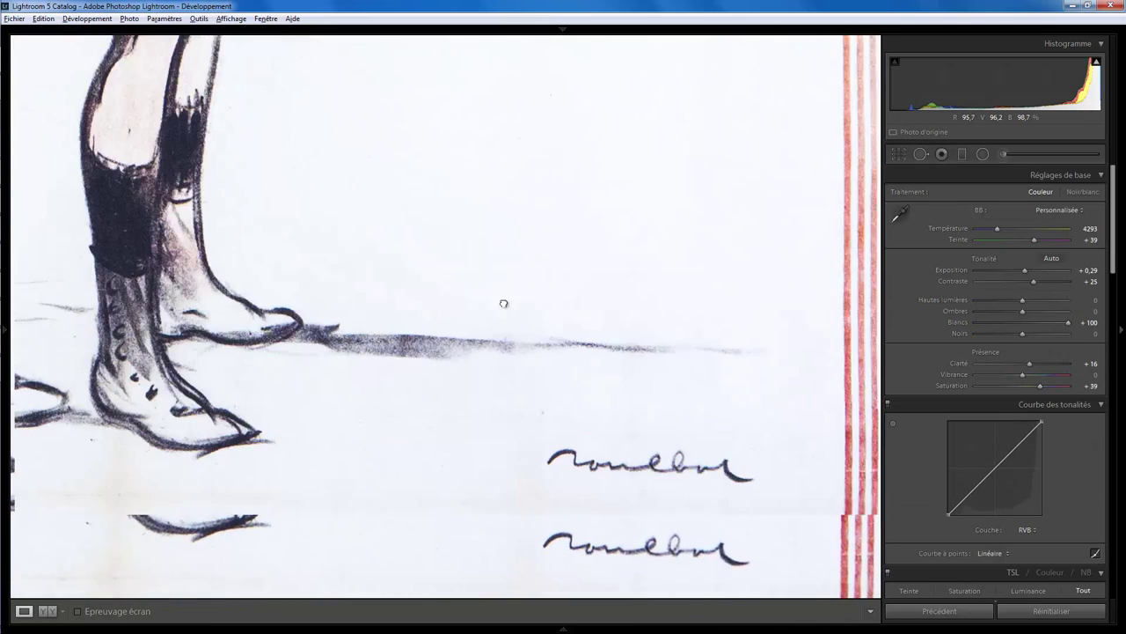
{"action": "left_click_drag", "start_coordinate": [384, 355], "coordinate": [535, 371]}
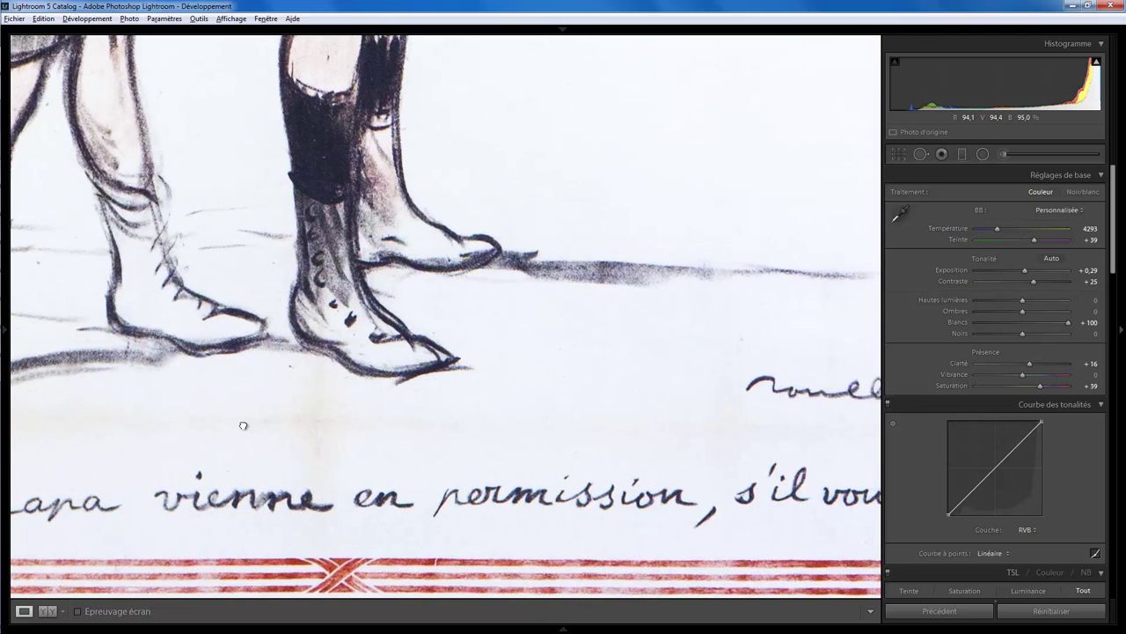
{"action": "left_click_drag", "start_coordinate": [243, 426], "coordinate": [530, 432]}
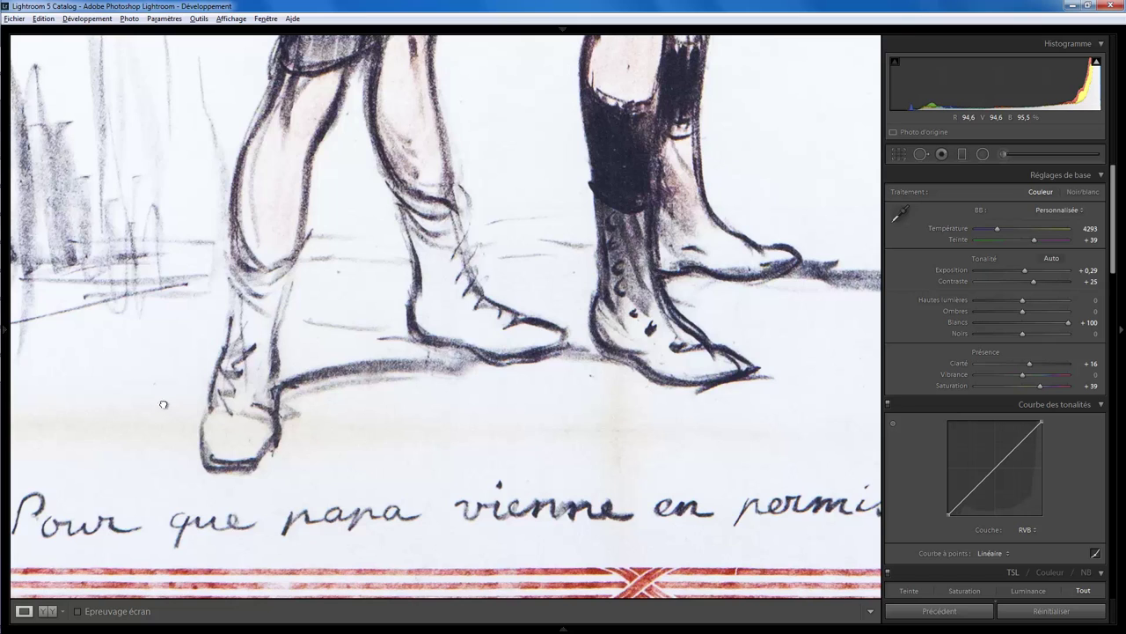
{"action": "left_click_drag", "start_coordinate": [164, 404], "coordinate": [452, 427]}
{"action": "left_click_drag", "start_coordinate": [412, 93], "coordinate": [378, 324]}
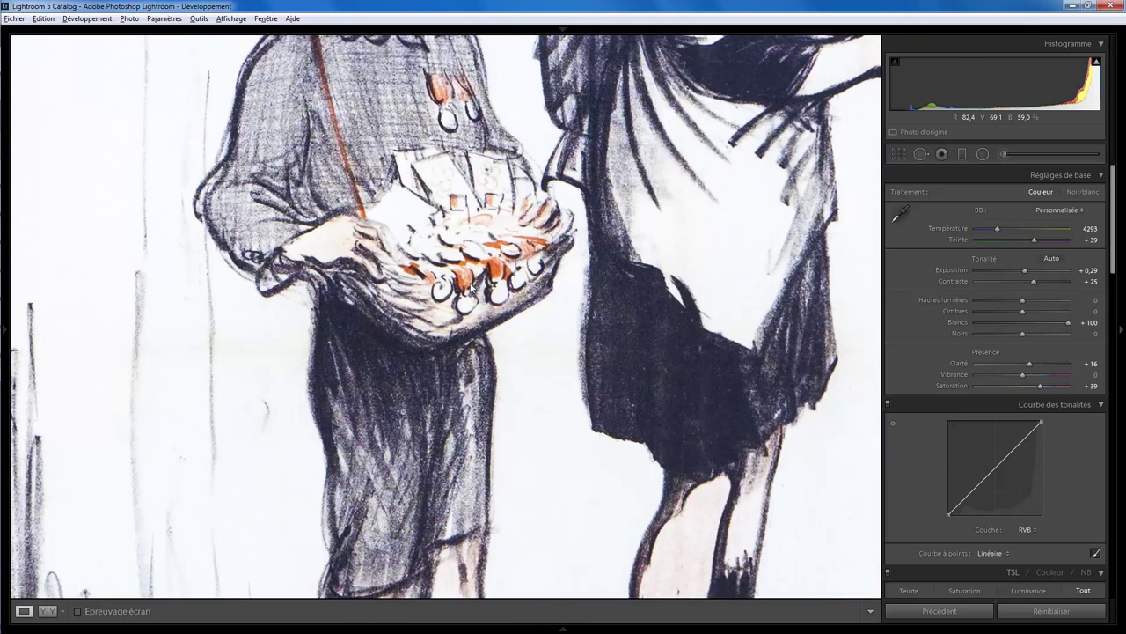
{"action": "left_click", "coordinate": [474, 287]}
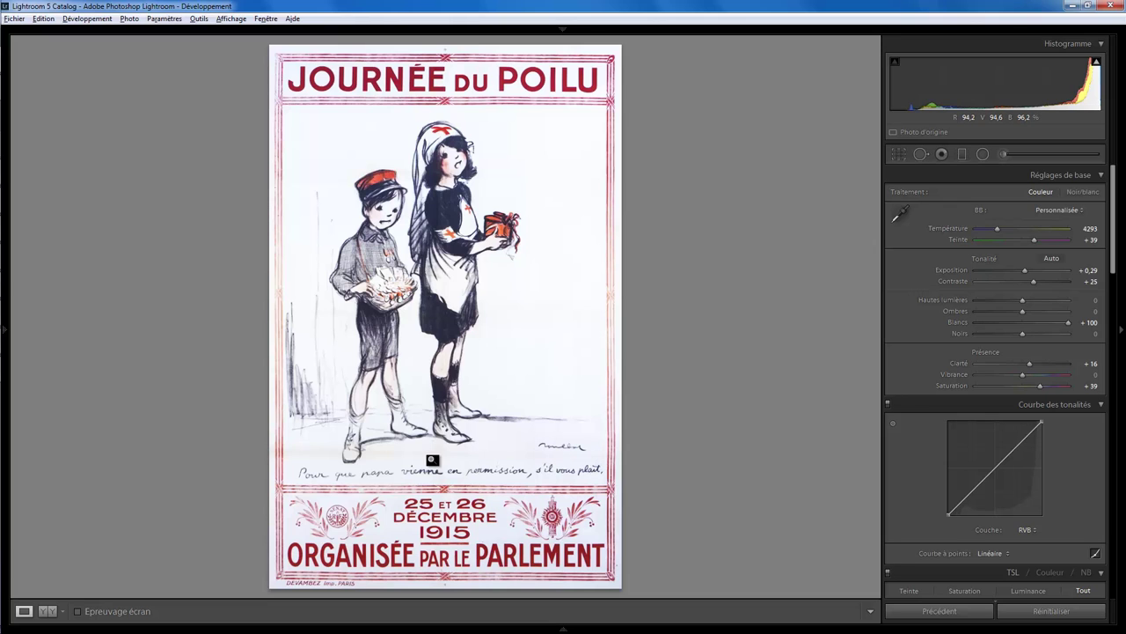
- Heal the fold crease above the caption near the left border and the stain below the boot
{"action": "left_click", "coordinate": [395, 460]}
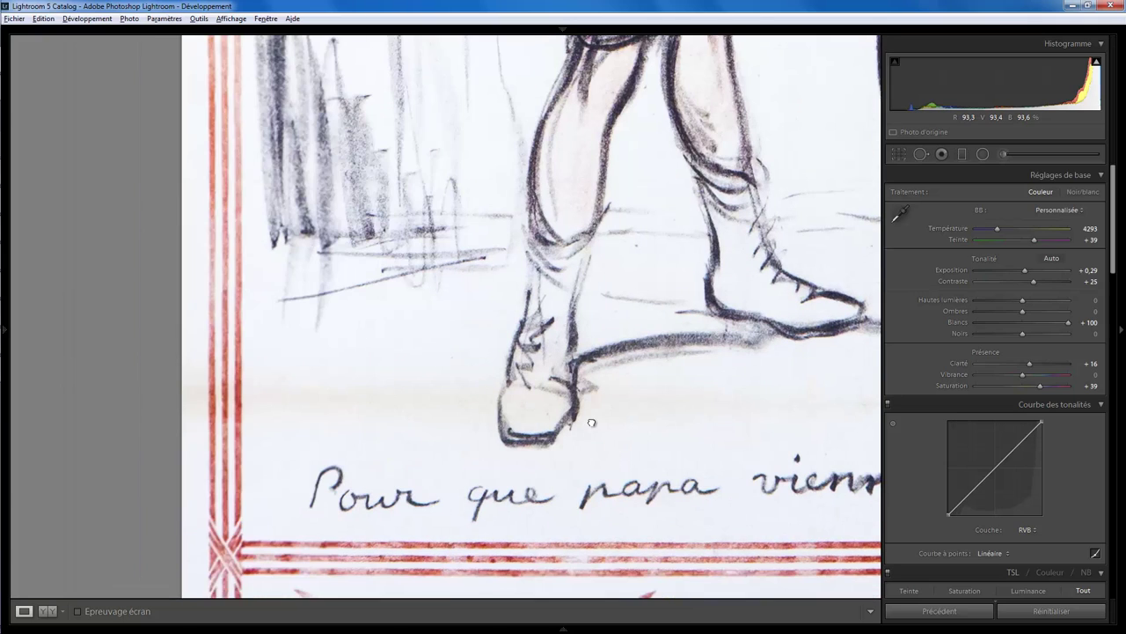
{"action": "left_click_drag", "start_coordinate": [263, 449], "coordinate": [605, 421]}
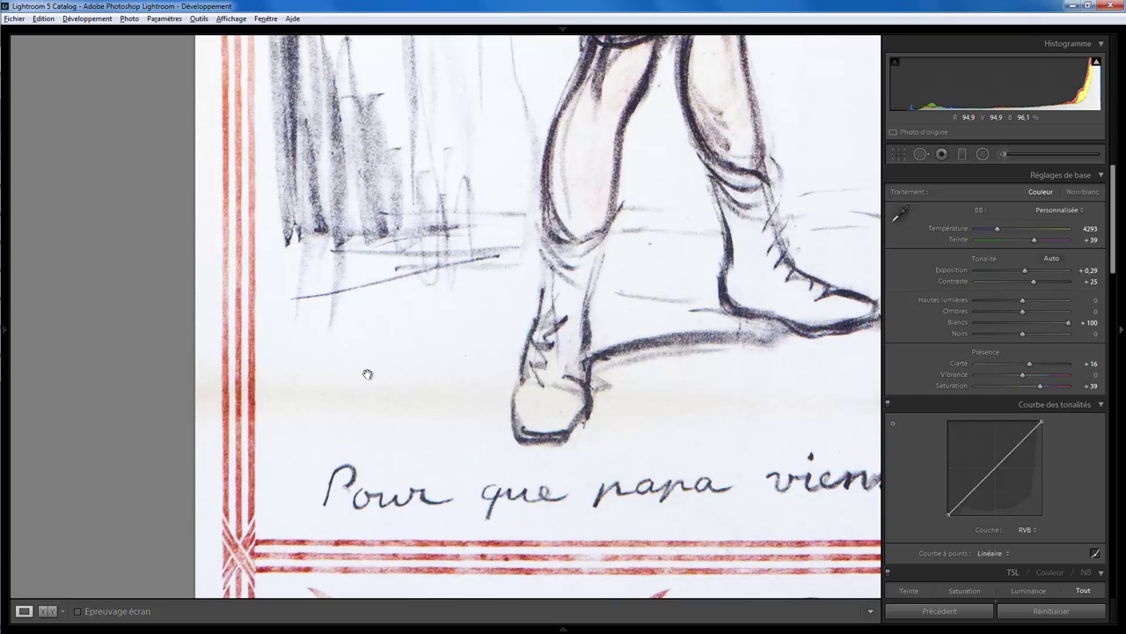
{"action": "left_click", "coordinate": [921, 155]}
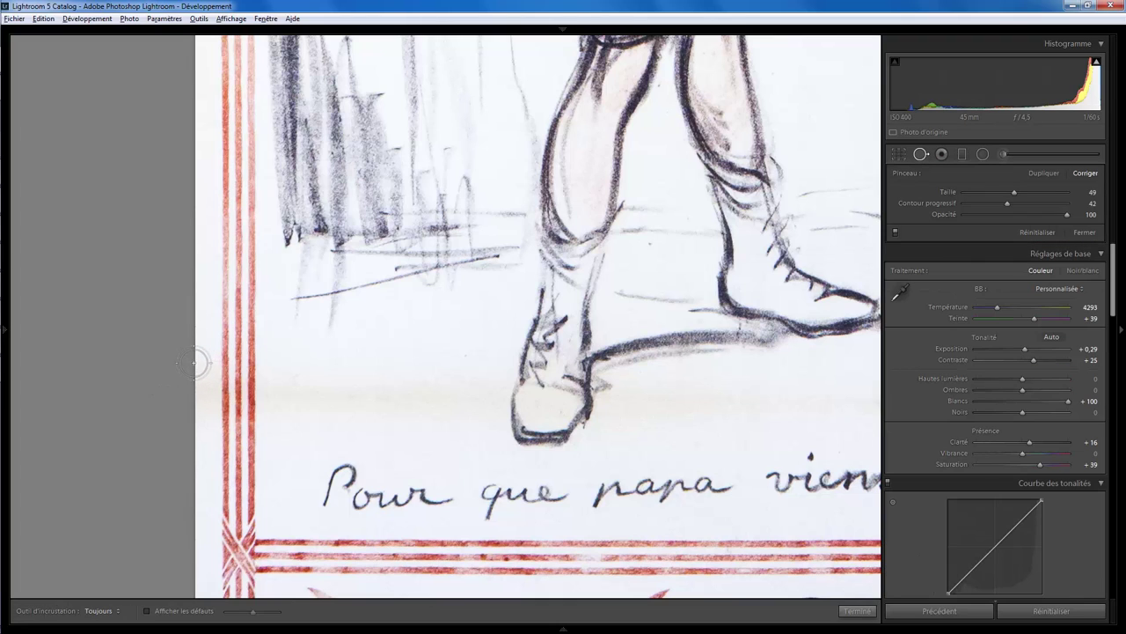
{"action": "mouse_move", "coordinate": [202, 363]}
{"action": "left_mouse_down"}
{"action": "mouse_move", "coordinate": [264, 369]}
{"action": "mouse_move", "coordinate": [261, 423]}
{"action": "mouse_move", "coordinate": [201, 427]}
{"action": "mouse_move", "coordinate": [202, 388]}
{"action": "mouse_move", "coordinate": [232, 390]}
{"action": "mouse_move", "coordinate": [231, 400]}
{"action": "mouse_move", "coordinate": [228, 383]}
{"action": "left_mouse_up"}
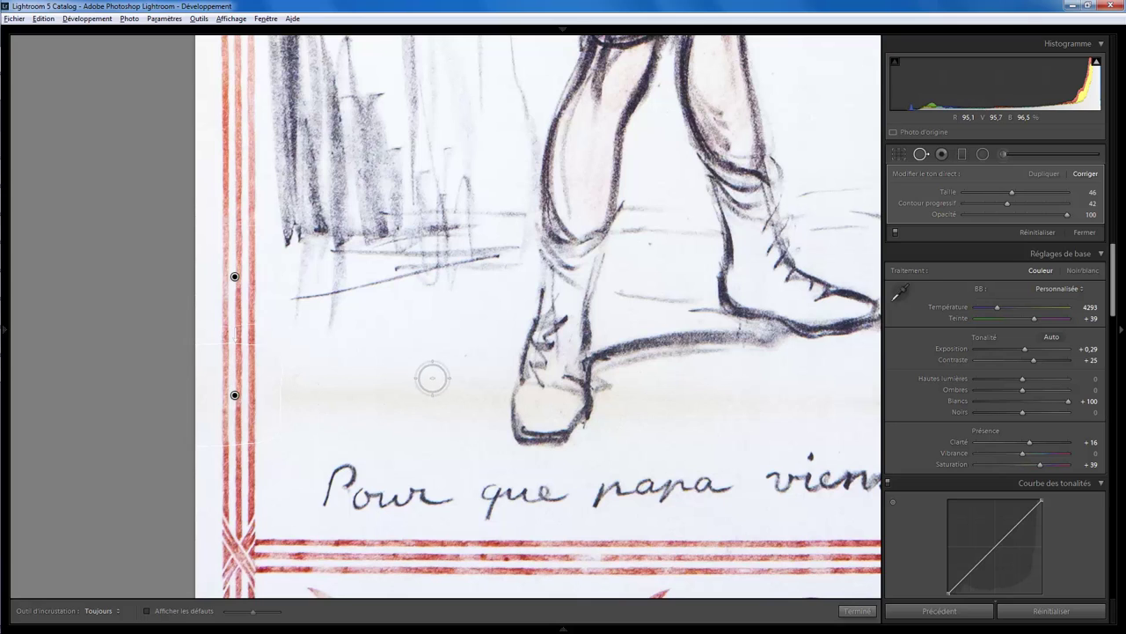
{"action": "mouse_move", "coordinate": [497, 356]}
{"action": "left_mouse_down"}
{"action": "mouse_move", "coordinate": [476, 425]}
{"action": "mouse_move", "coordinate": [488, 395]}
{"action": "mouse_move", "coordinate": [478, 372]}
{"action": "mouse_move", "coordinate": [423, 384]}
{"action": "mouse_move", "coordinate": [277, 379]}
{"action": "mouse_move", "coordinate": [272, 399]}
{"action": "mouse_move", "coordinate": [292, 427]}
{"action": "mouse_move", "coordinate": [397, 427]}
{"action": "mouse_move", "coordinate": [399, 414]}
{"action": "mouse_move", "coordinate": [302, 400]}
{"action": "mouse_move", "coordinate": [414, 398]}
{"action": "mouse_move", "coordinate": [401, 412]}
{"action": "left_mouse_up"}
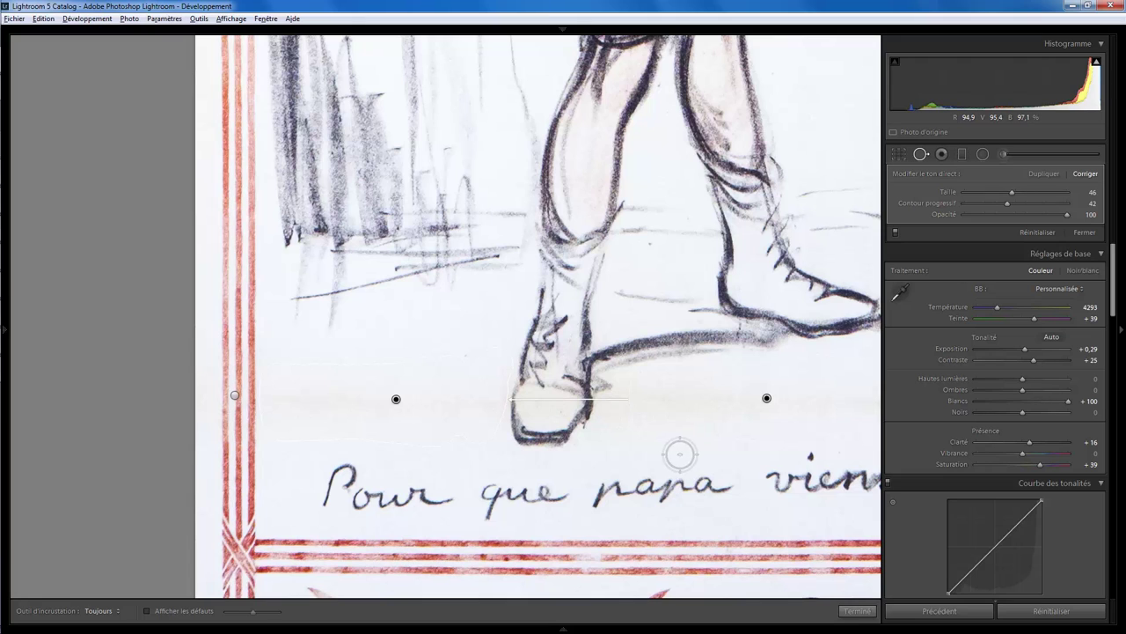
{"action": "left_click", "coordinate": [857, 610]}
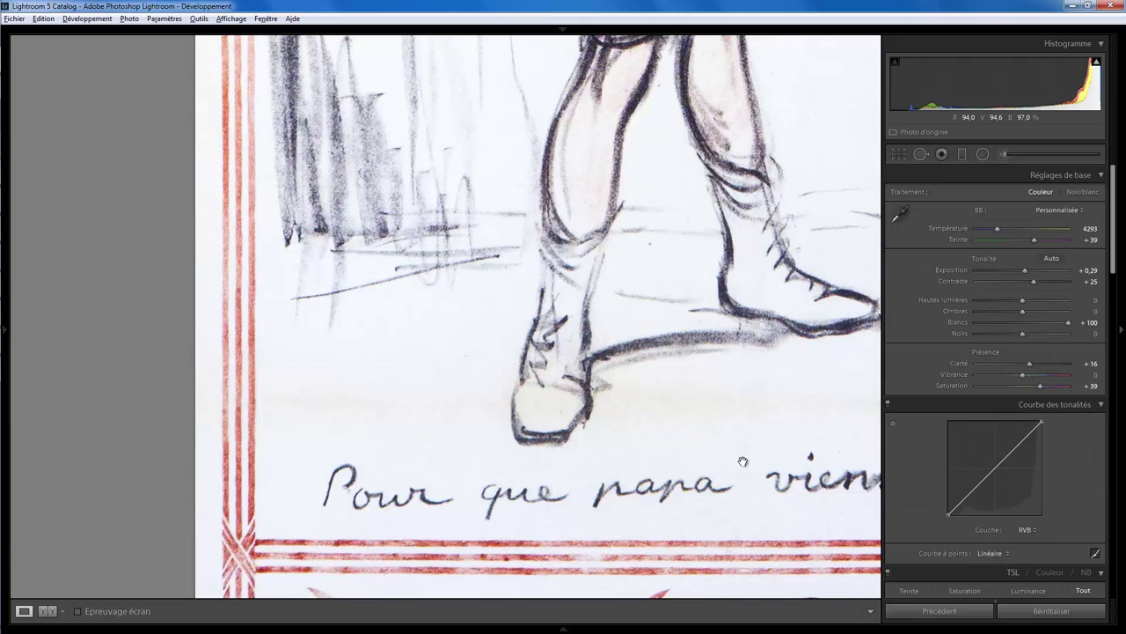
- Adjust the spot correction beside the boy's feet, then zoom in close on the boots
{"action": "left_click", "coordinate": [700, 444]}
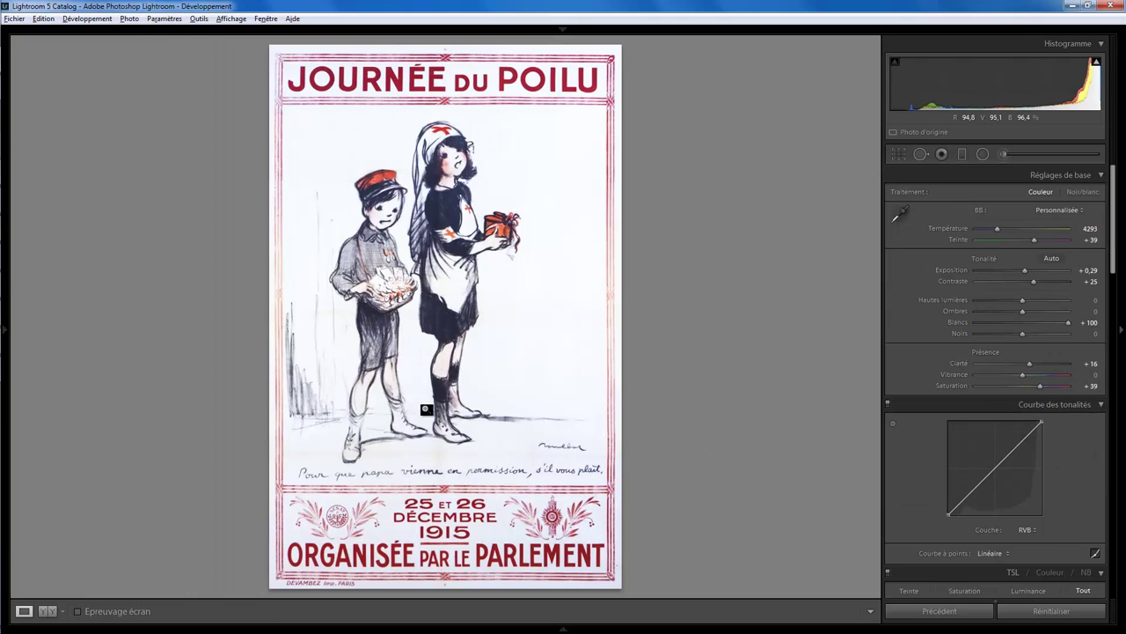
{"action": "left_click", "coordinate": [920, 154]}
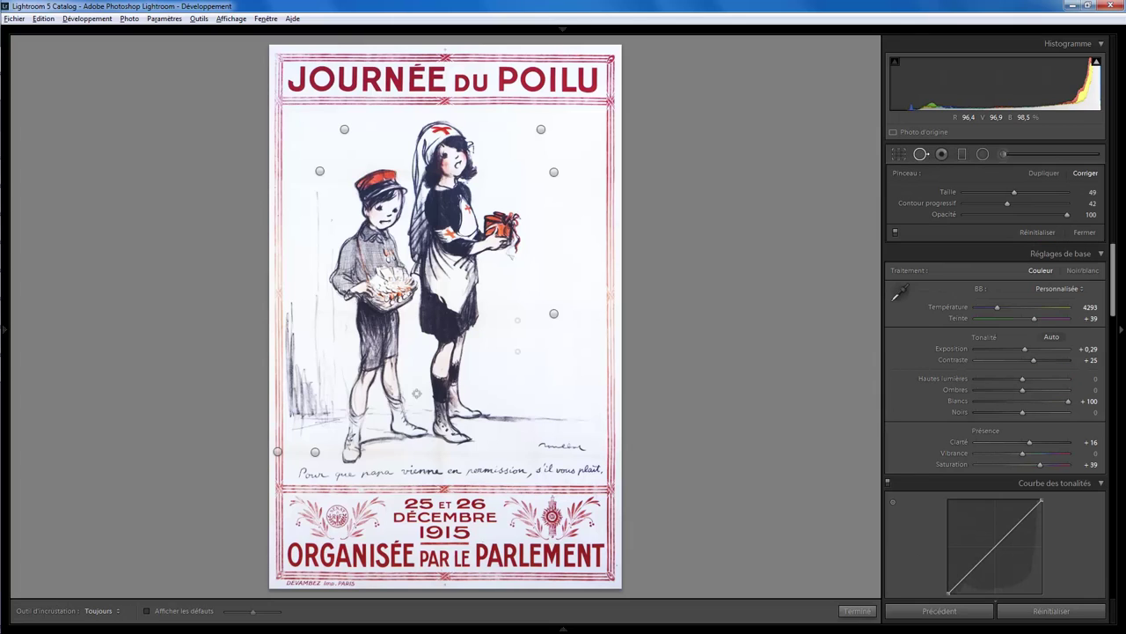
{"action": "left_click", "coordinate": [314, 452]}
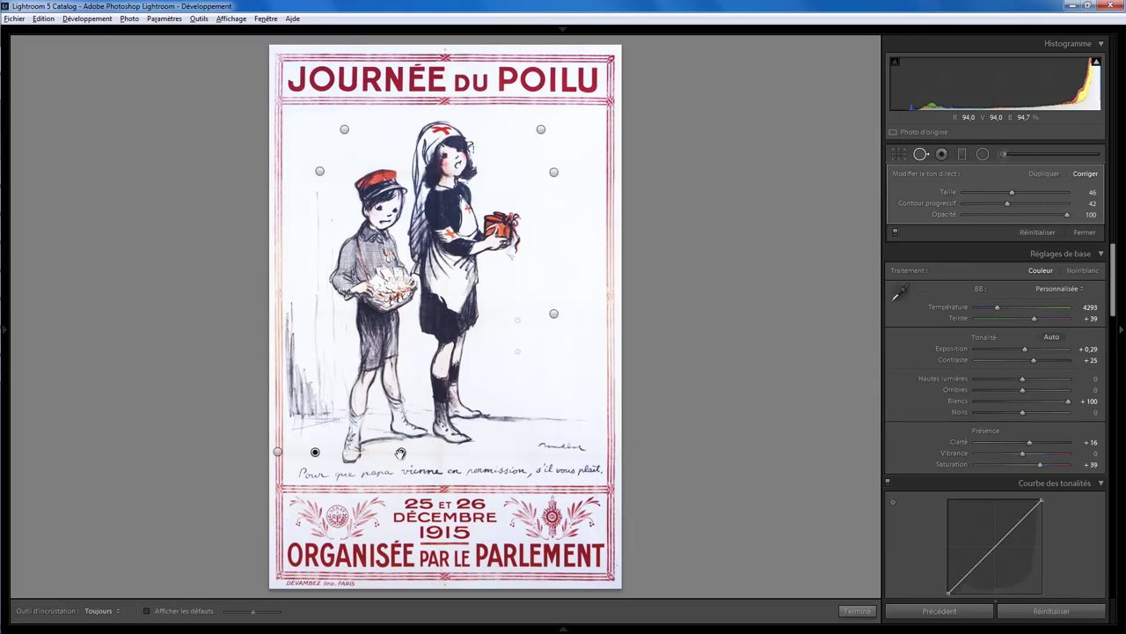
{"action": "left_click_drag", "start_coordinate": [401, 452], "coordinate": [540, 372]}
{"action": "left_click", "coordinate": [857, 610]}
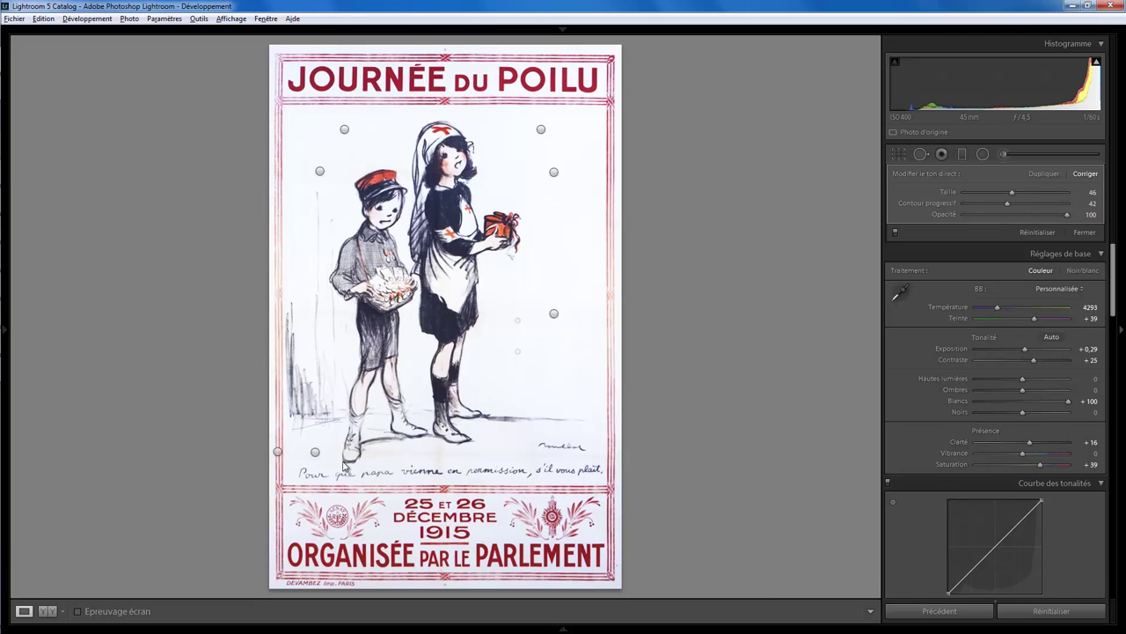
{"action": "left_click", "coordinate": [363, 448]}
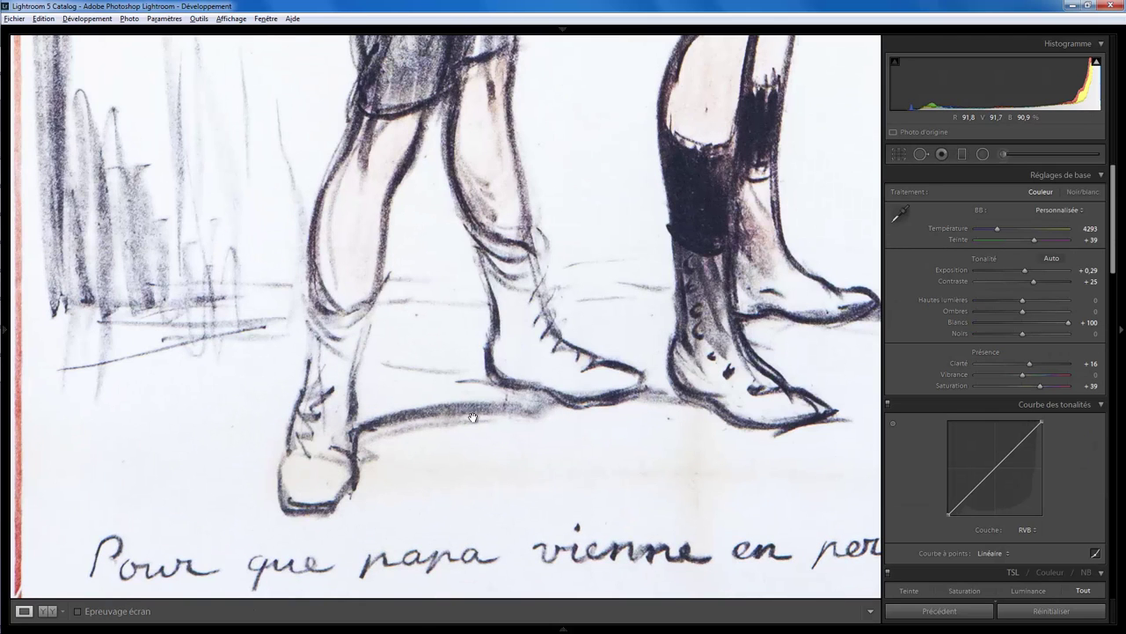
- Add a radial filter on the boy's boot toe with shadows +72 and saturation -94
{"action": "left_click", "coordinate": [921, 154]}
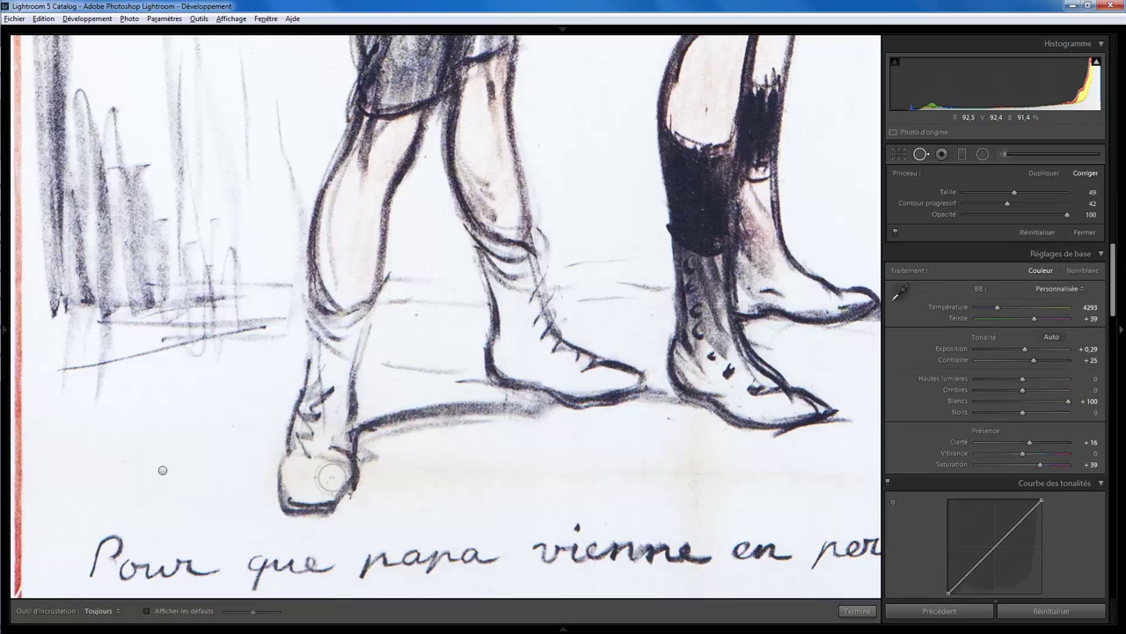
{"action": "left_click", "coordinate": [983, 155]}
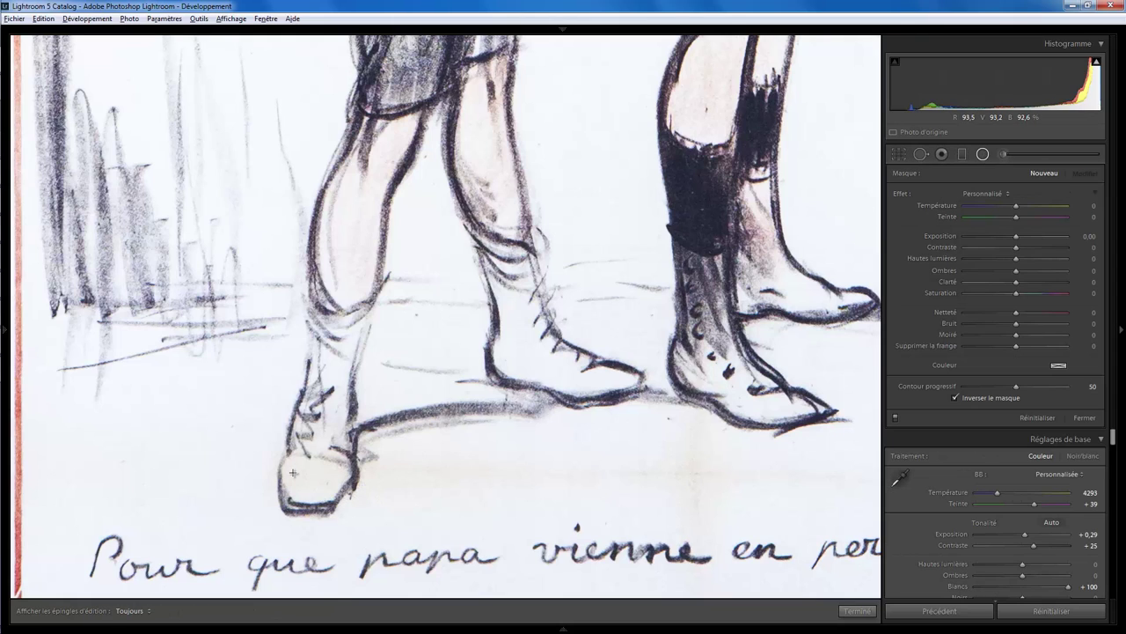
{"action": "mouse_move", "coordinate": [293, 465]}
{"action": "left_mouse_down"}
{"action": "mouse_move", "coordinate": [329, 490]}
{"action": "mouse_move", "coordinate": [321, 485]}
{"action": "left_mouse_up"}
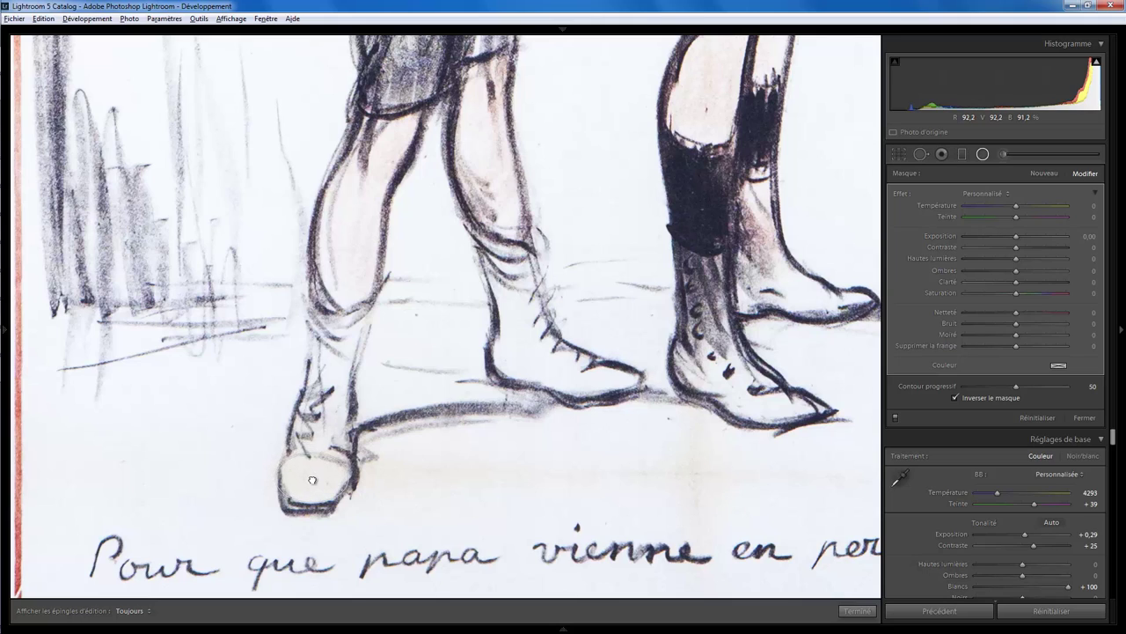
{"action": "key", "text": "h"}
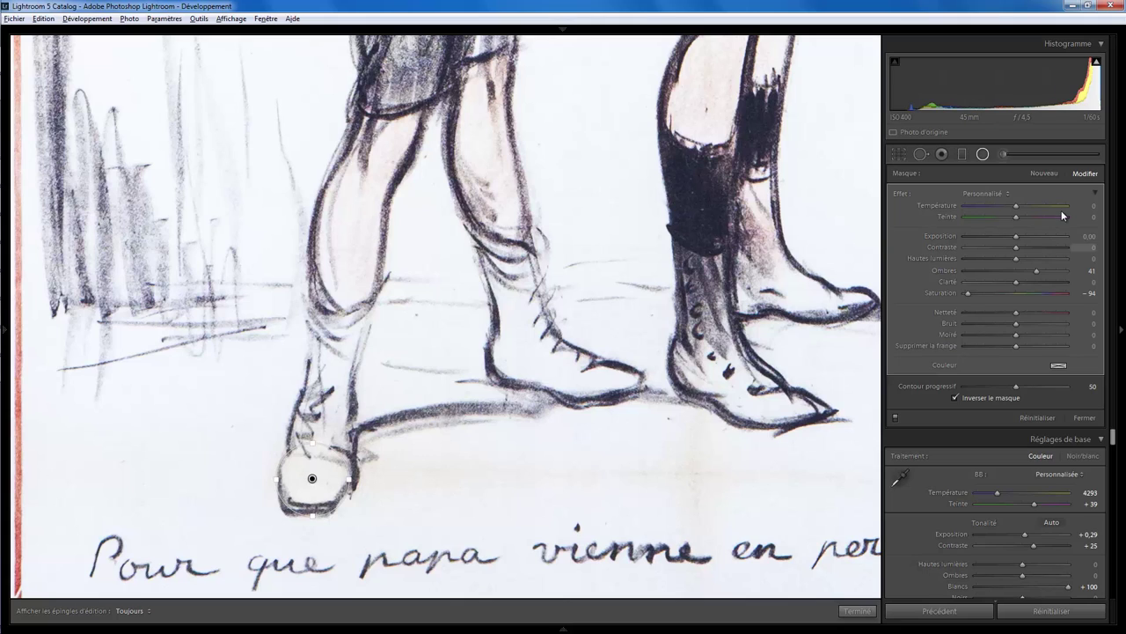
{"action": "left_click_drag", "start_coordinate": [1036, 270], "coordinate": [1053, 271]}
{"action": "left_click_drag", "start_coordinate": [975, 270], "coordinate": [1052, 274]}
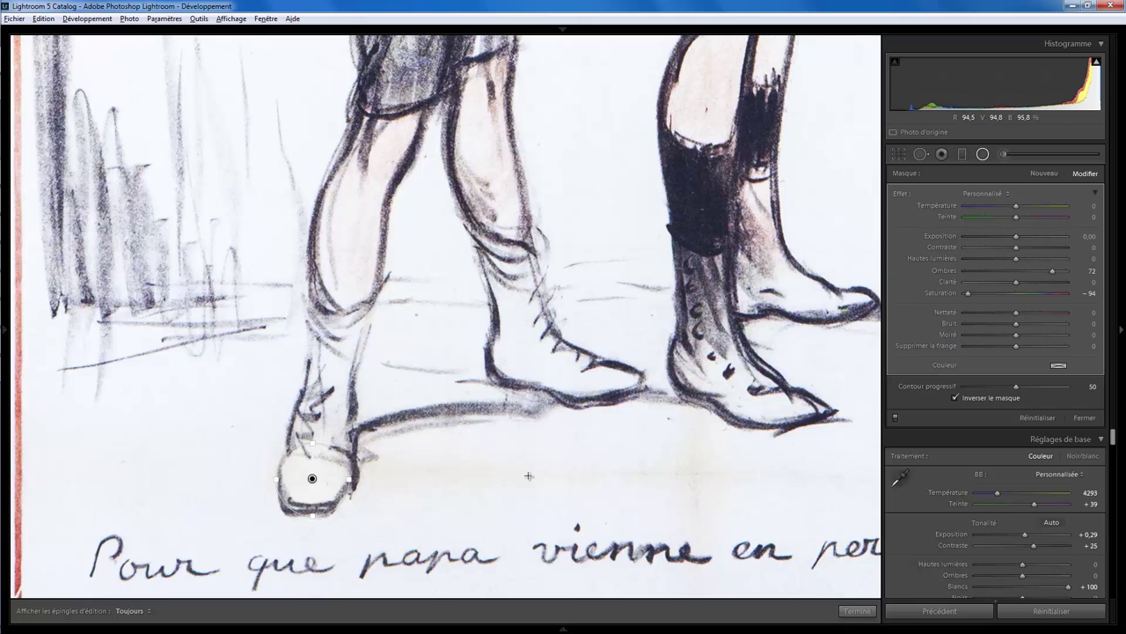
{"action": "left_click", "coordinate": [857, 610]}
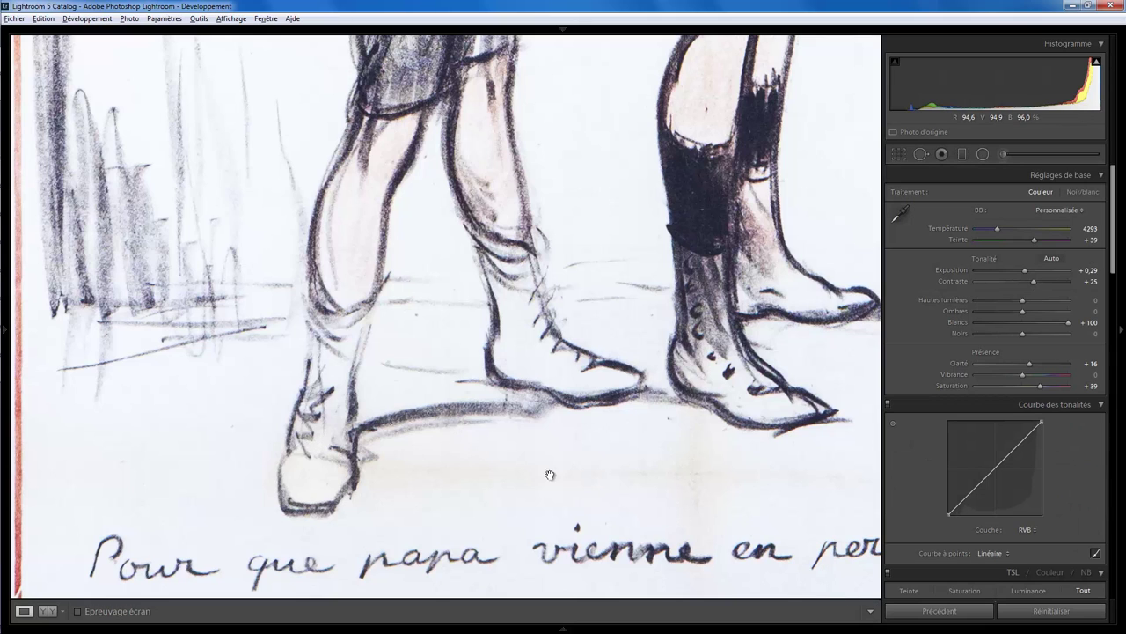
- Paint a heal stroke over the stained streak beneath the boots, then pan toward the signature
{"action": "left_click_drag", "start_coordinate": [589, 490], "coordinate": [413, 427]}
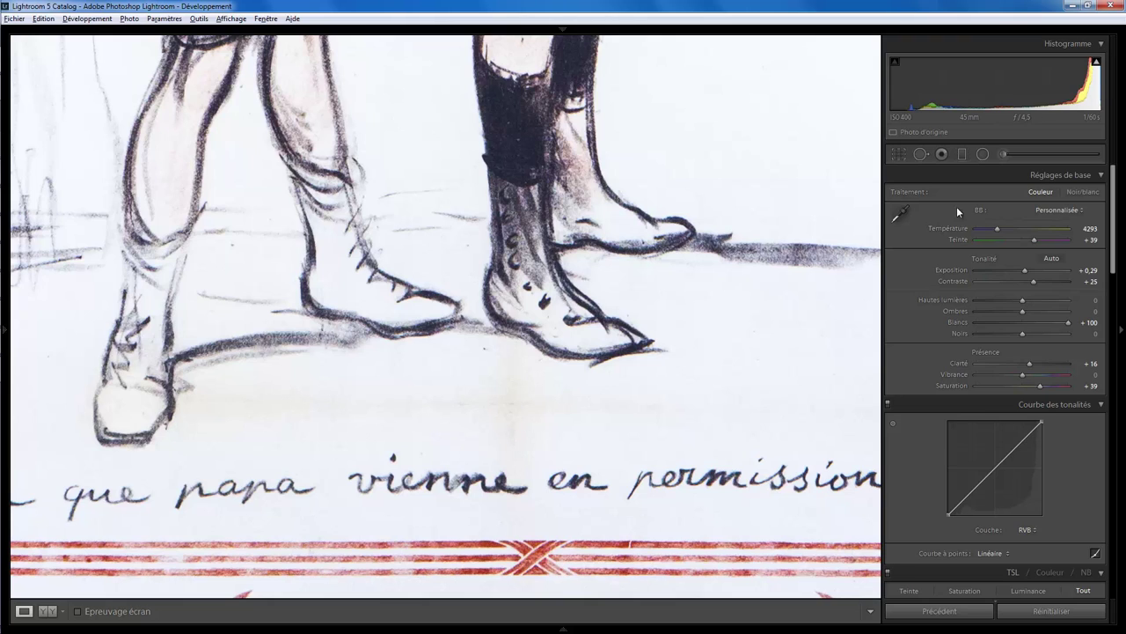
{"action": "left_click", "coordinate": [921, 154]}
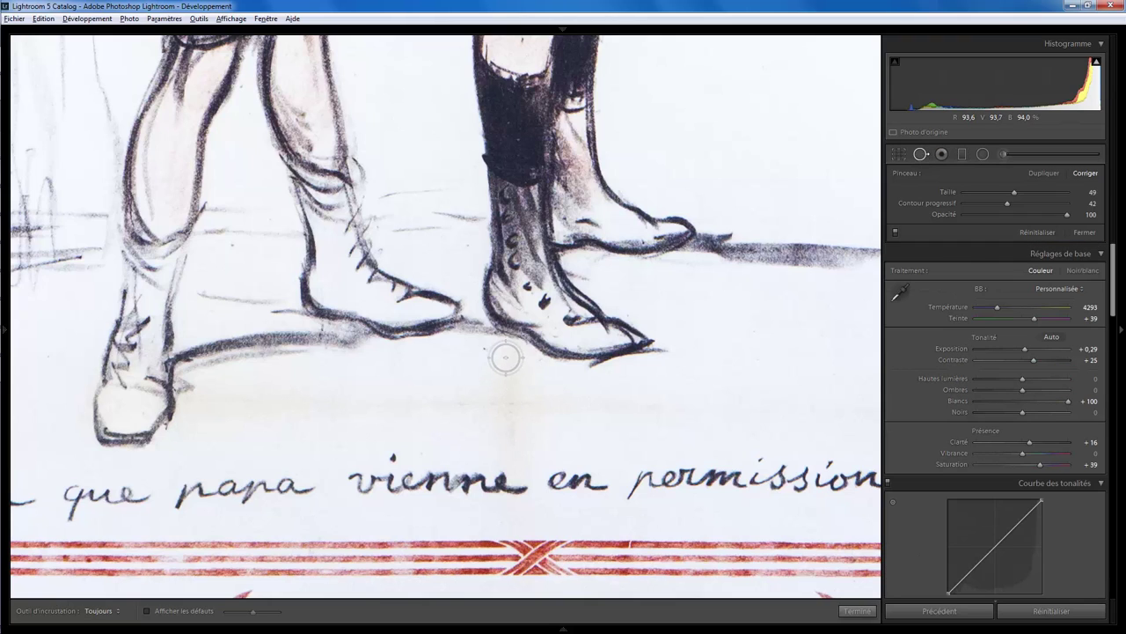
{"action": "mouse_move", "coordinate": [516, 363]}
{"action": "left_mouse_down"}
{"action": "mouse_move", "coordinate": [515, 448]}
{"action": "mouse_move", "coordinate": [498, 393]}
{"action": "mouse_move", "coordinate": [476, 409]}
{"action": "mouse_move", "coordinate": [472, 382]}
{"action": "mouse_move", "coordinate": [485, 422]}
{"action": "mouse_move", "coordinate": [588, 405]}
{"action": "mouse_move", "coordinate": [528, 402]}
{"action": "mouse_move", "coordinate": [522, 440]}
{"action": "mouse_move", "coordinate": [407, 408]}
{"action": "mouse_move", "coordinate": [256, 396]}
{"action": "mouse_move", "coordinate": [202, 397]}
{"action": "mouse_move", "coordinate": [193, 420]}
{"action": "mouse_move", "coordinate": [421, 435]}
{"action": "mouse_move", "coordinate": [448, 408]}
{"action": "mouse_move", "coordinate": [211, 385]}
{"action": "mouse_move", "coordinate": [445, 382]}
{"action": "mouse_move", "coordinate": [413, 413]}
{"action": "left_mouse_up"}
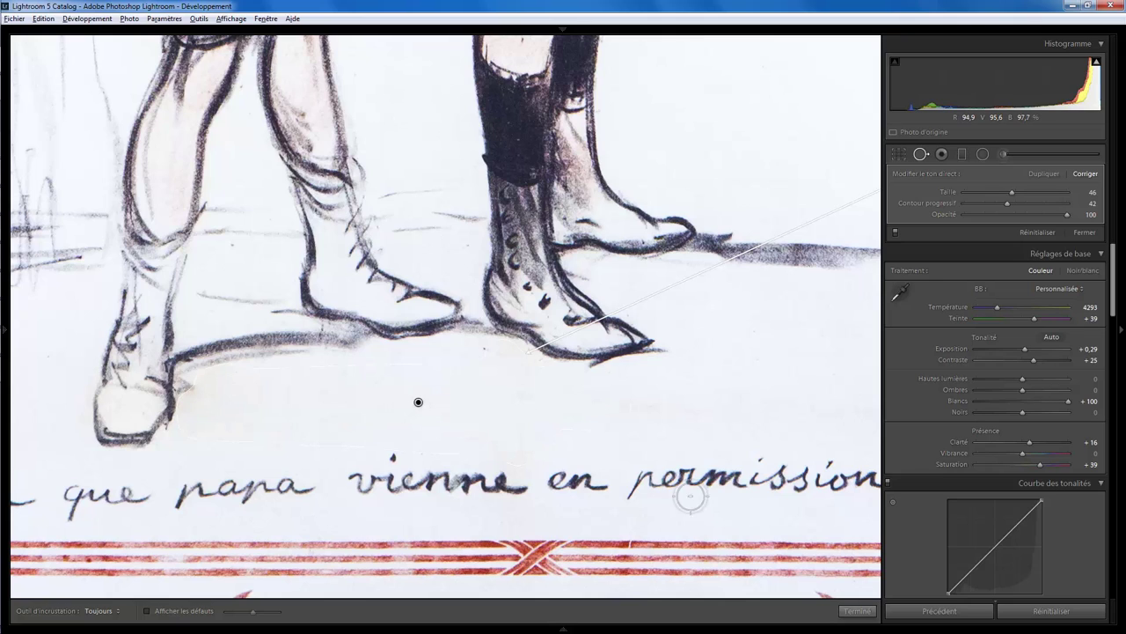
{"action": "left_click", "coordinate": [857, 611]}
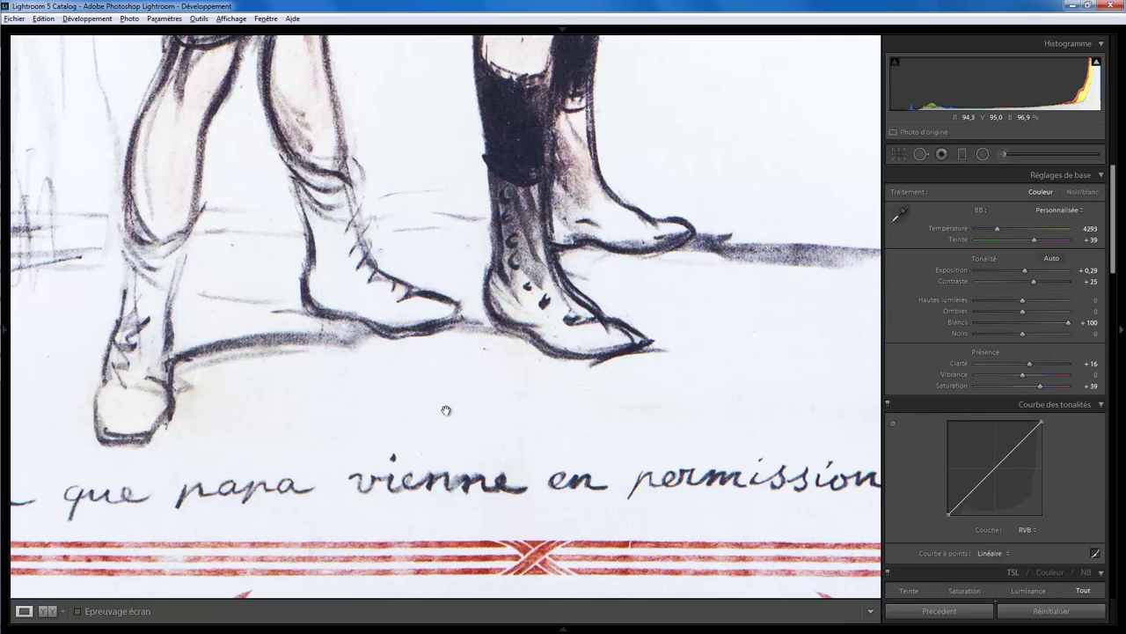
{"action": "left_click_drag", "start_coordinate": [473, 412], "coordinate": [250, 397]}
- Heal the mark below the signature with a size-65 stroke sourced from clean paper higher up
{"action": "left_click_drag", "start_coordinate": [563, 395], "coordinate": [438, 396]}
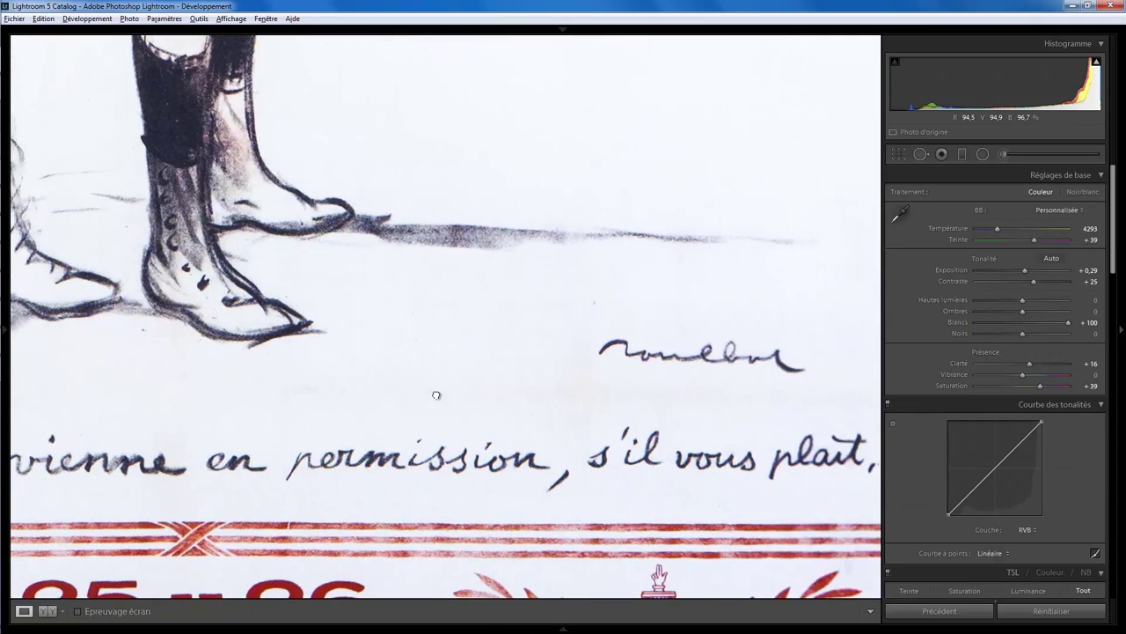
{"action": "left_click_drag", "start_coordinate": [576, 387], "coordinate": [462, 393]}
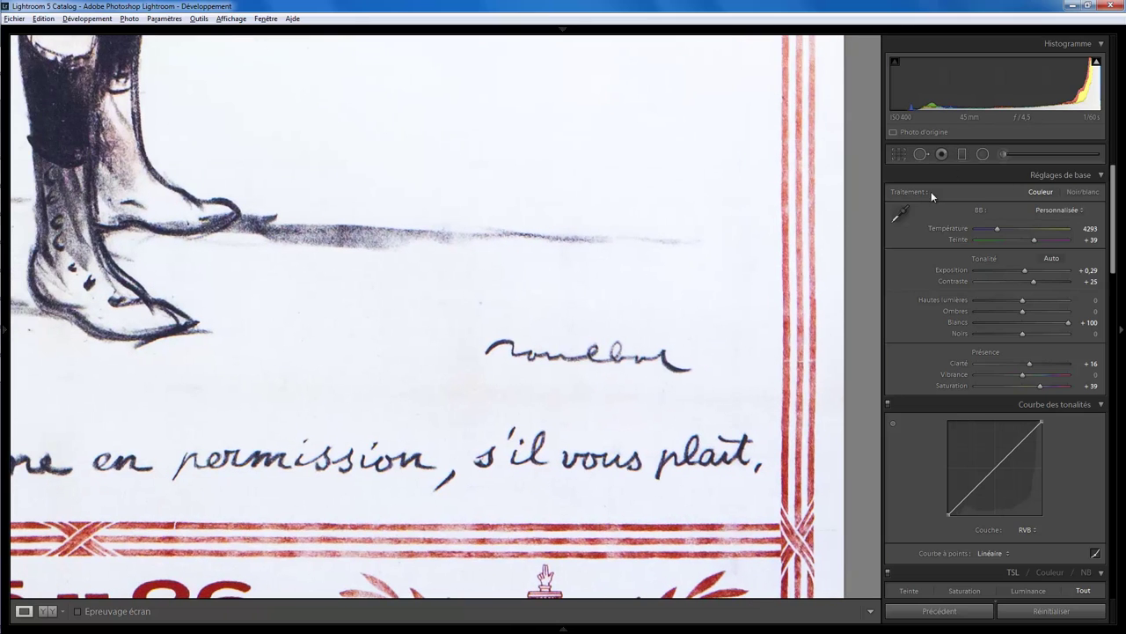
{"action": "left_click", "coordinate": [921, 154]}
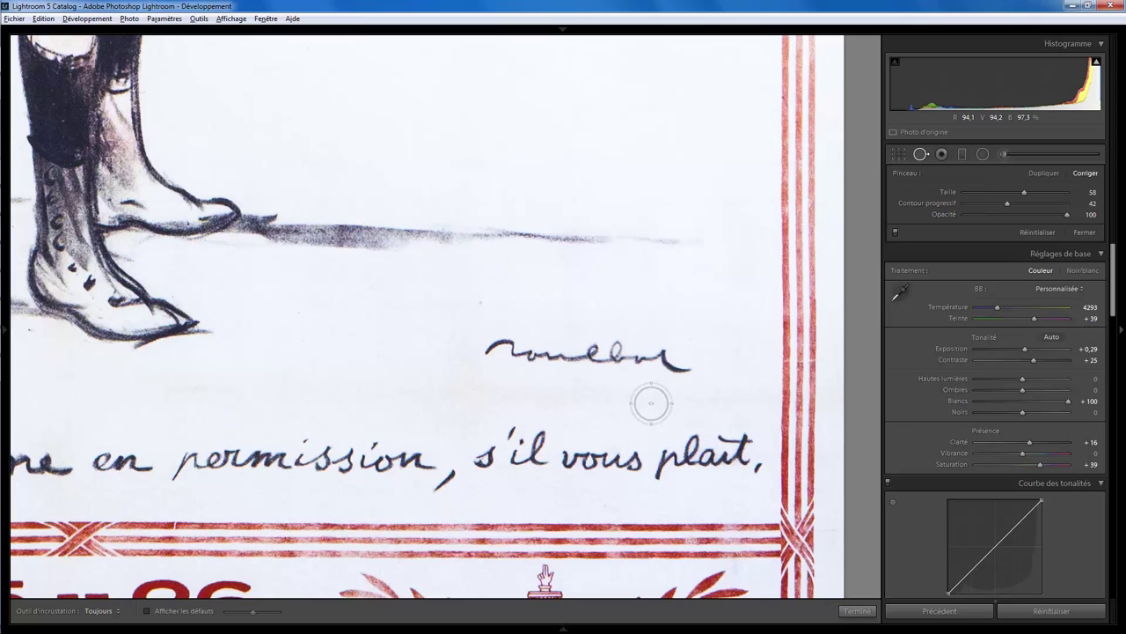
{"action": "left_click_drag", "start_coordinate": [645, 402], "coordinate": [146, 388]}
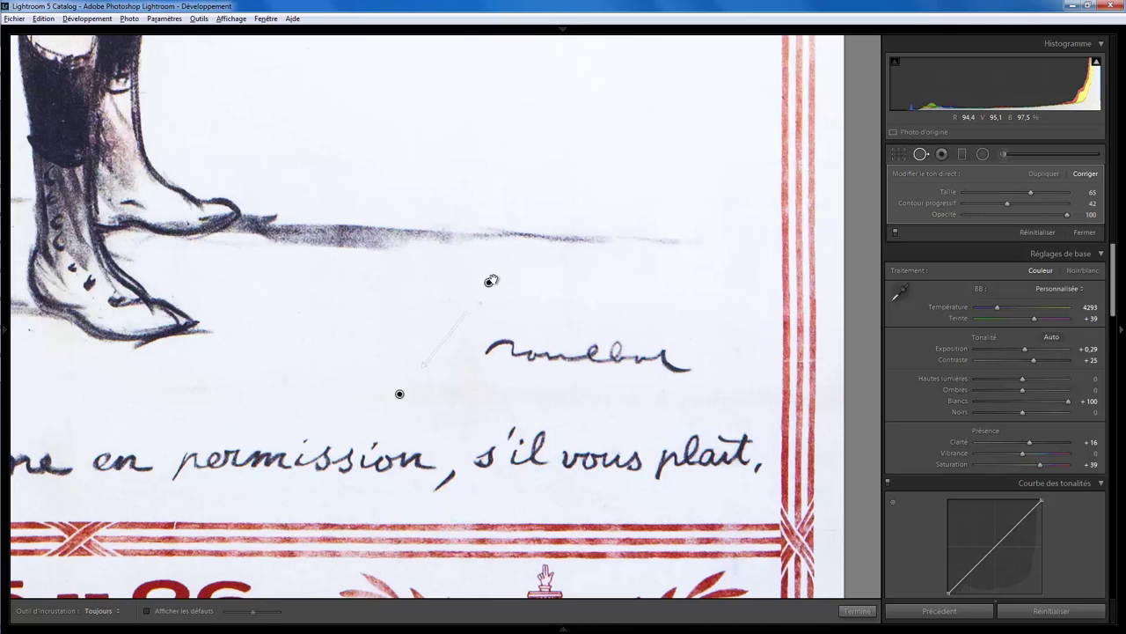
{"action": "left_click_drag", "start_coordinate": [491, 283], "coordinate": [488, 130]}
{"action": "left_click", "coordinate": [857, 610]}
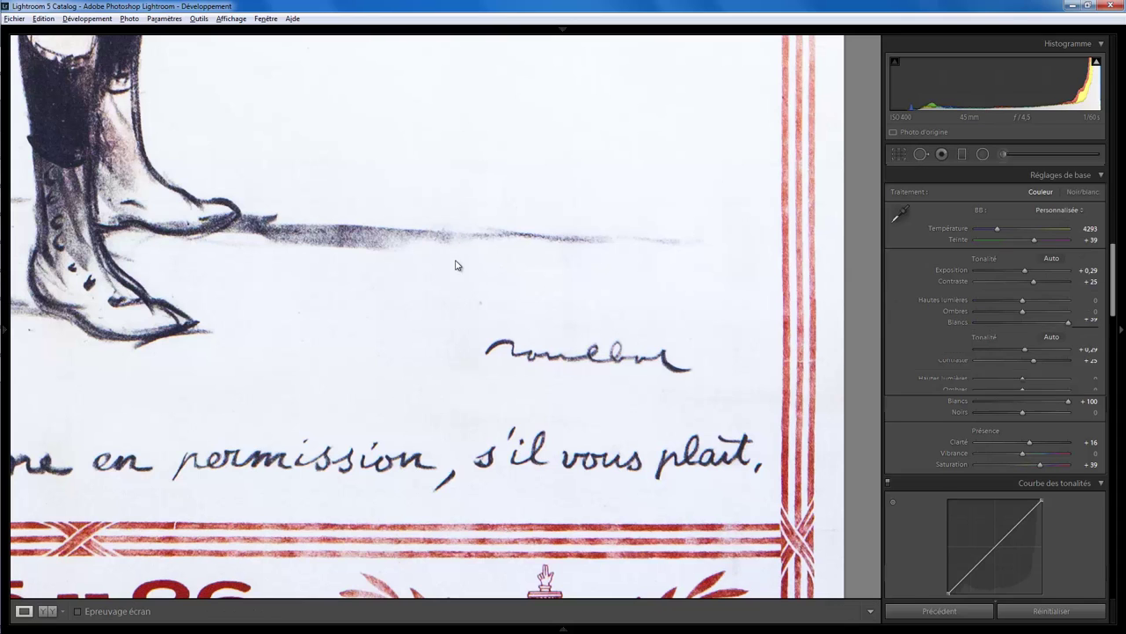
- Fit the poster in view and toggle between the before and restored versions with backslash
{"action": "left_click", "coordinate": [449, 256]}
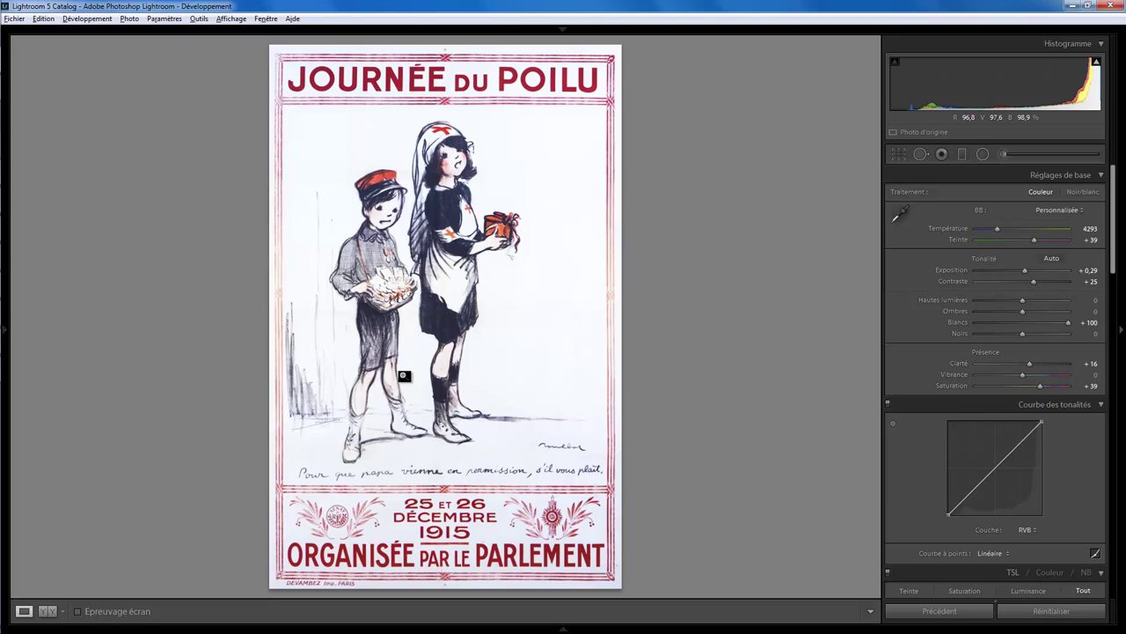
{"action": "key", "text": "backslash"}
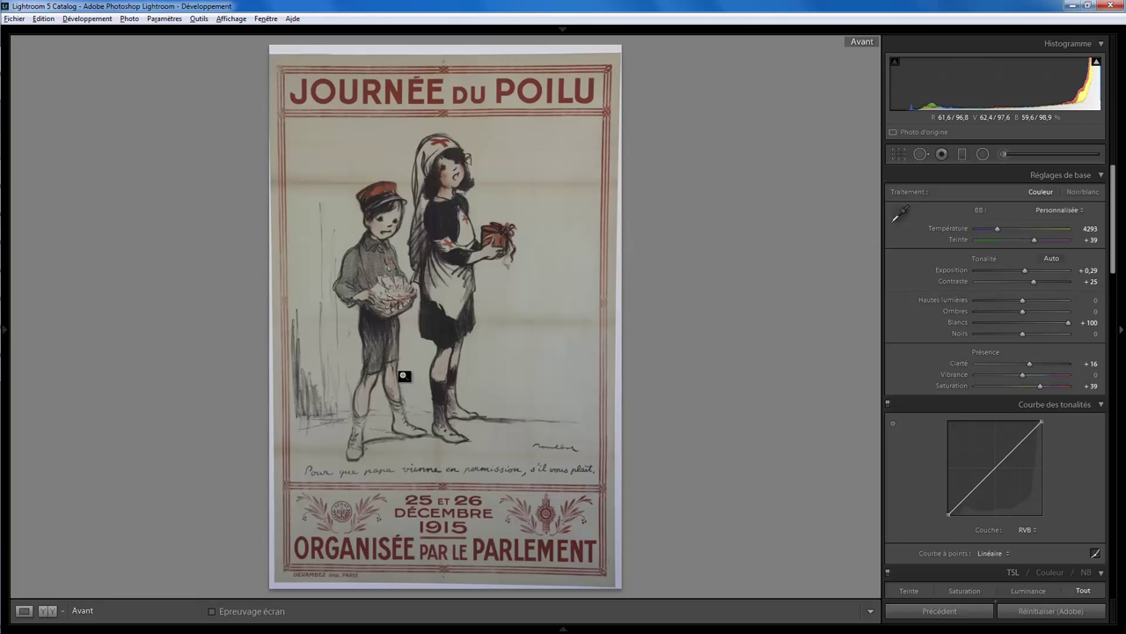
{"action": "key", "text": "backslash"}
{"action": "key", "text": "backslash"}
{"action": "key", "text": "backslash"}
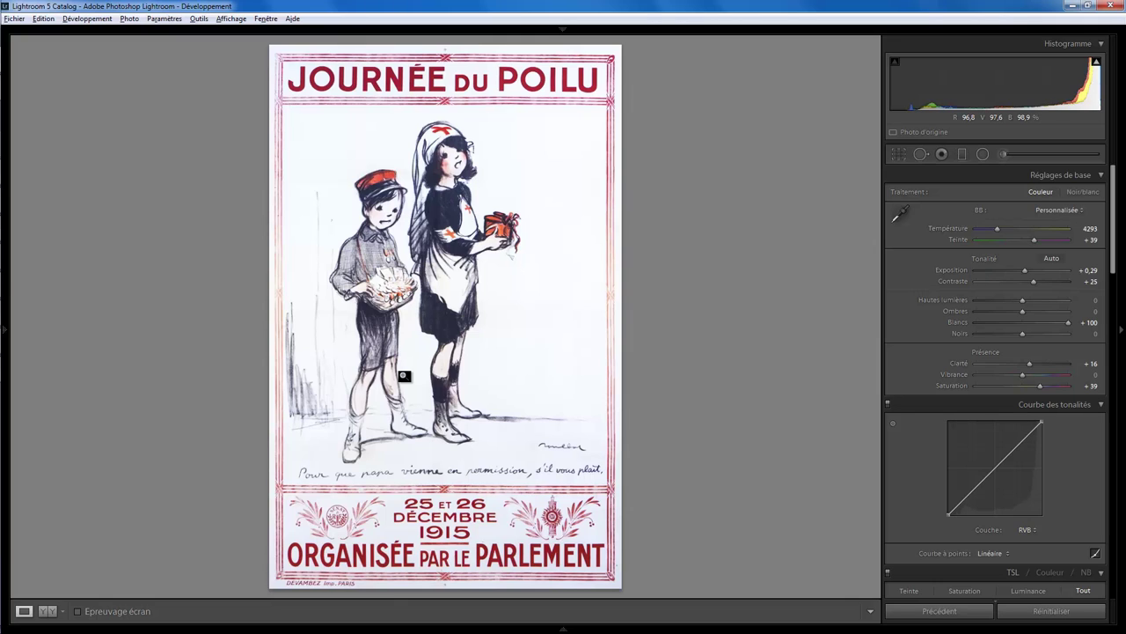
{"action": "key", "text": "backslash"}
{"action": "key", "text": "backslash"}
{"action": "key", "text": "backslash"}
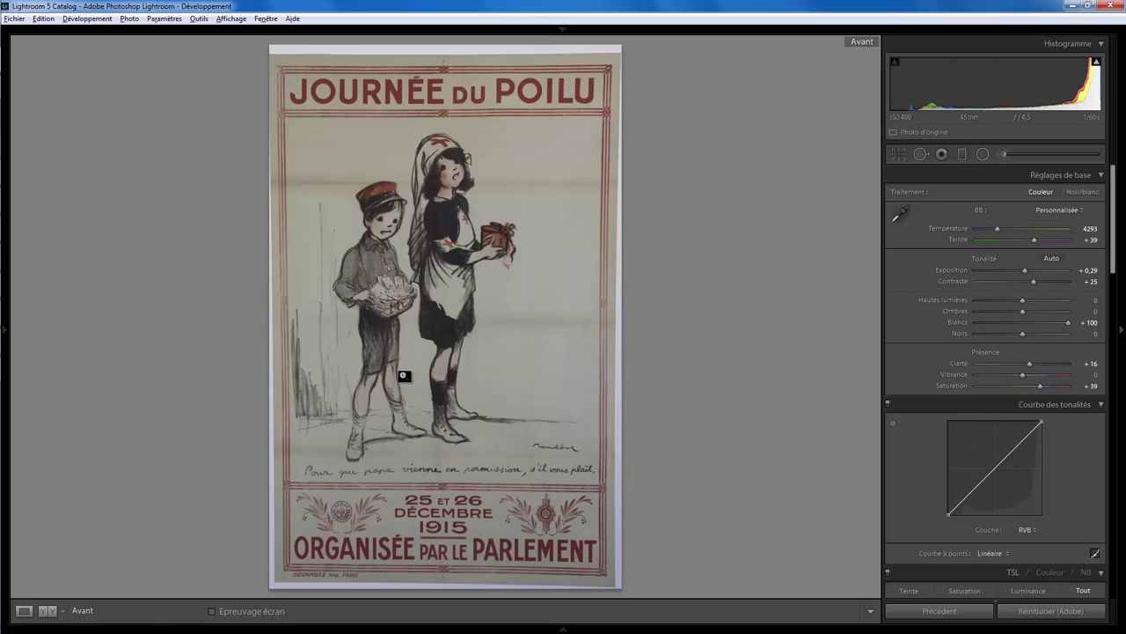
{"action": "key", "text": "backslash"}
{"action": "key", "text": "backslash"}
{"action": "key", "text": "backslash"}
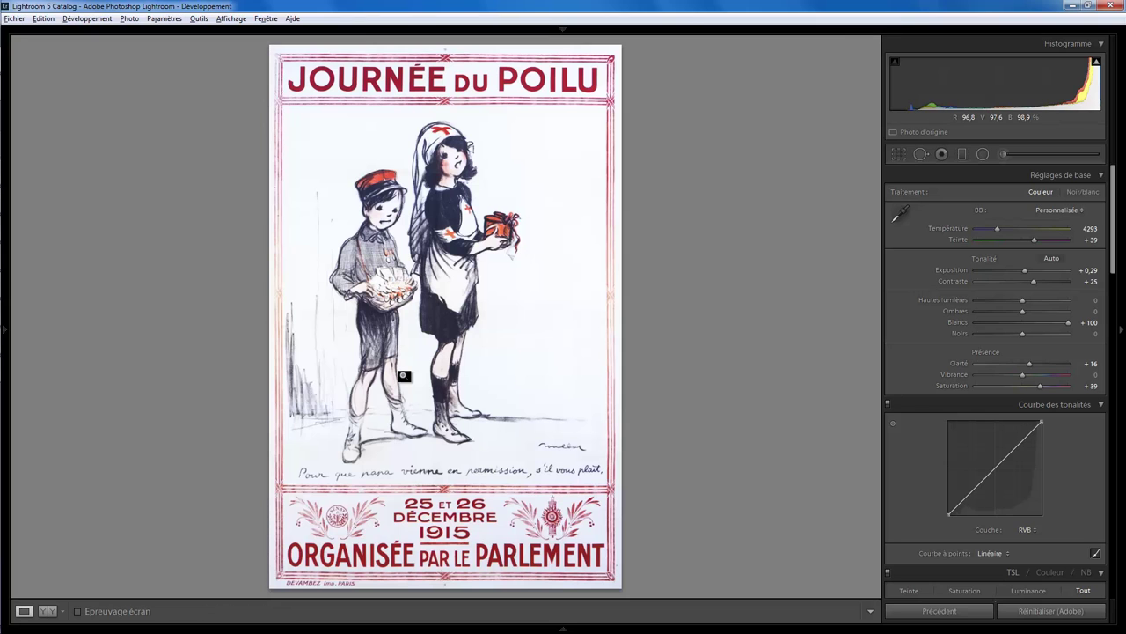